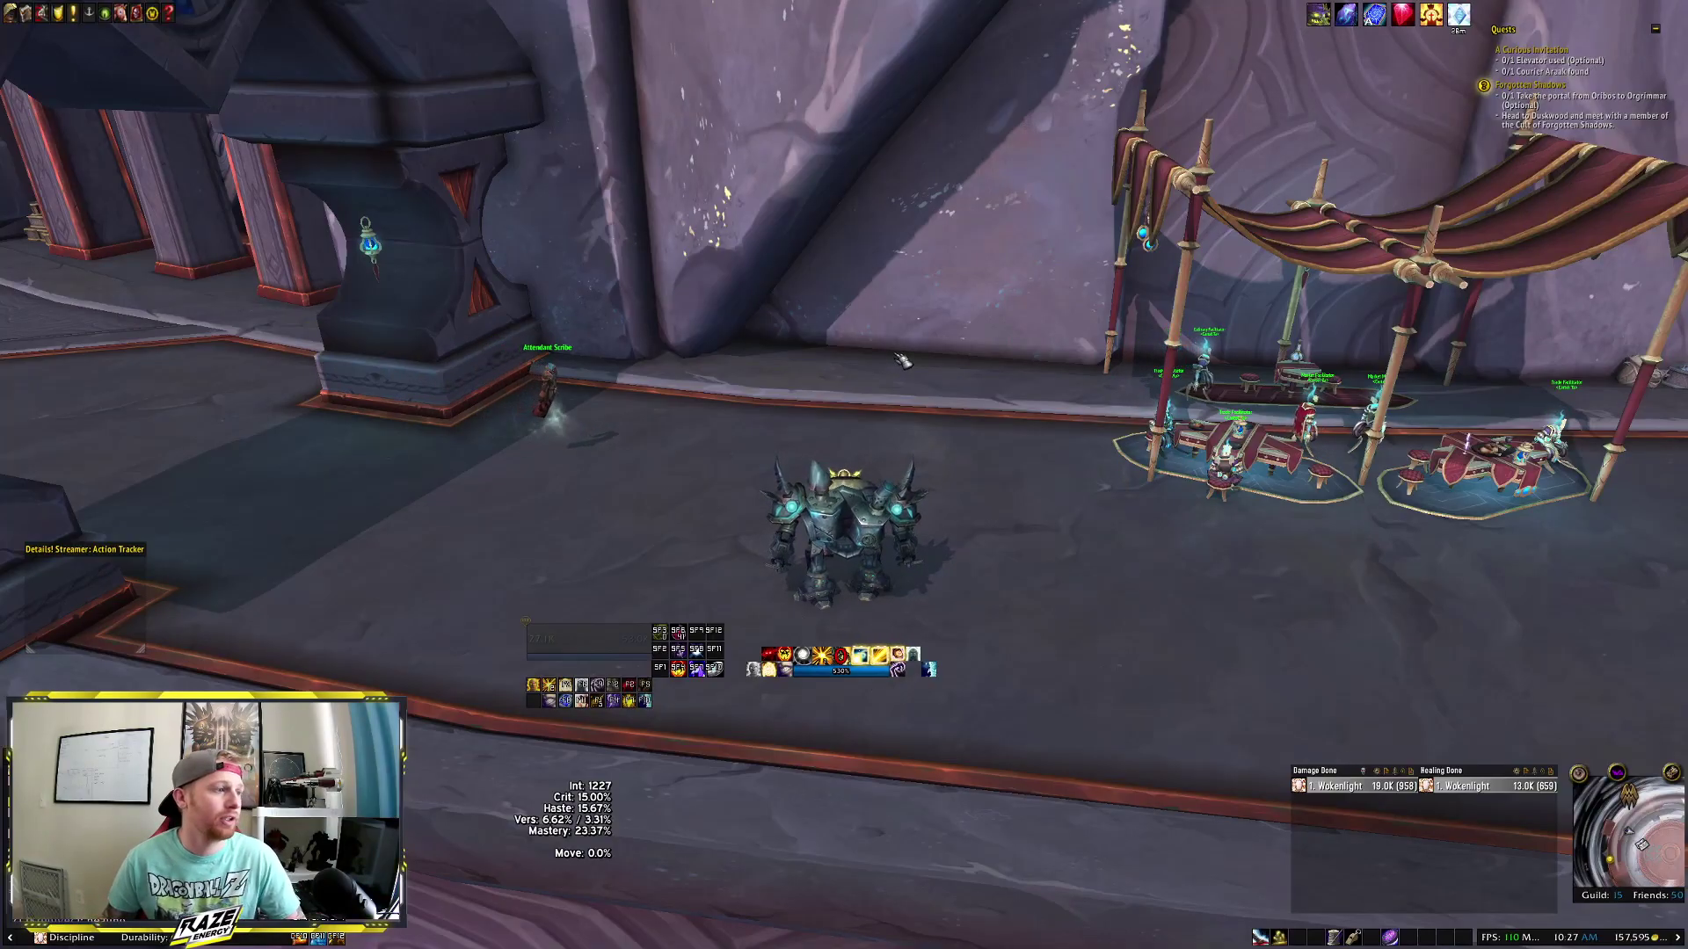
Open the ElvUI config at ActionBars > Player Bars with /ek, then dismiss the game menu.
key("Return")
type("/ek")
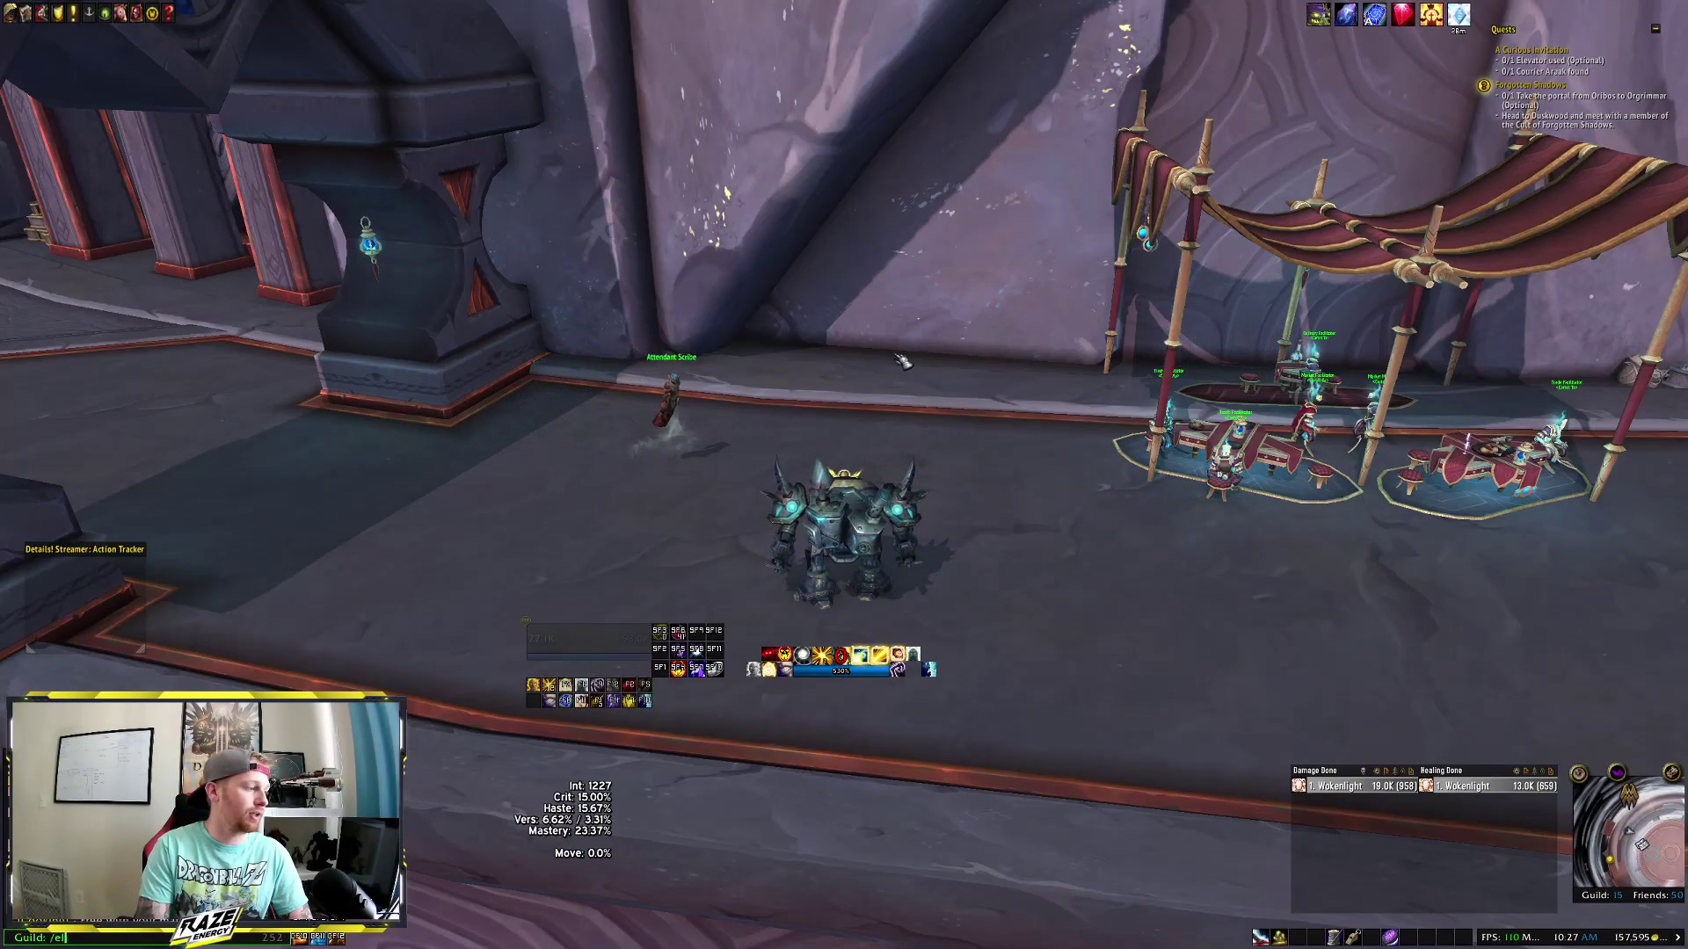
key("Return")
key("Escape")
key("Escape")
left_click(839, 413)
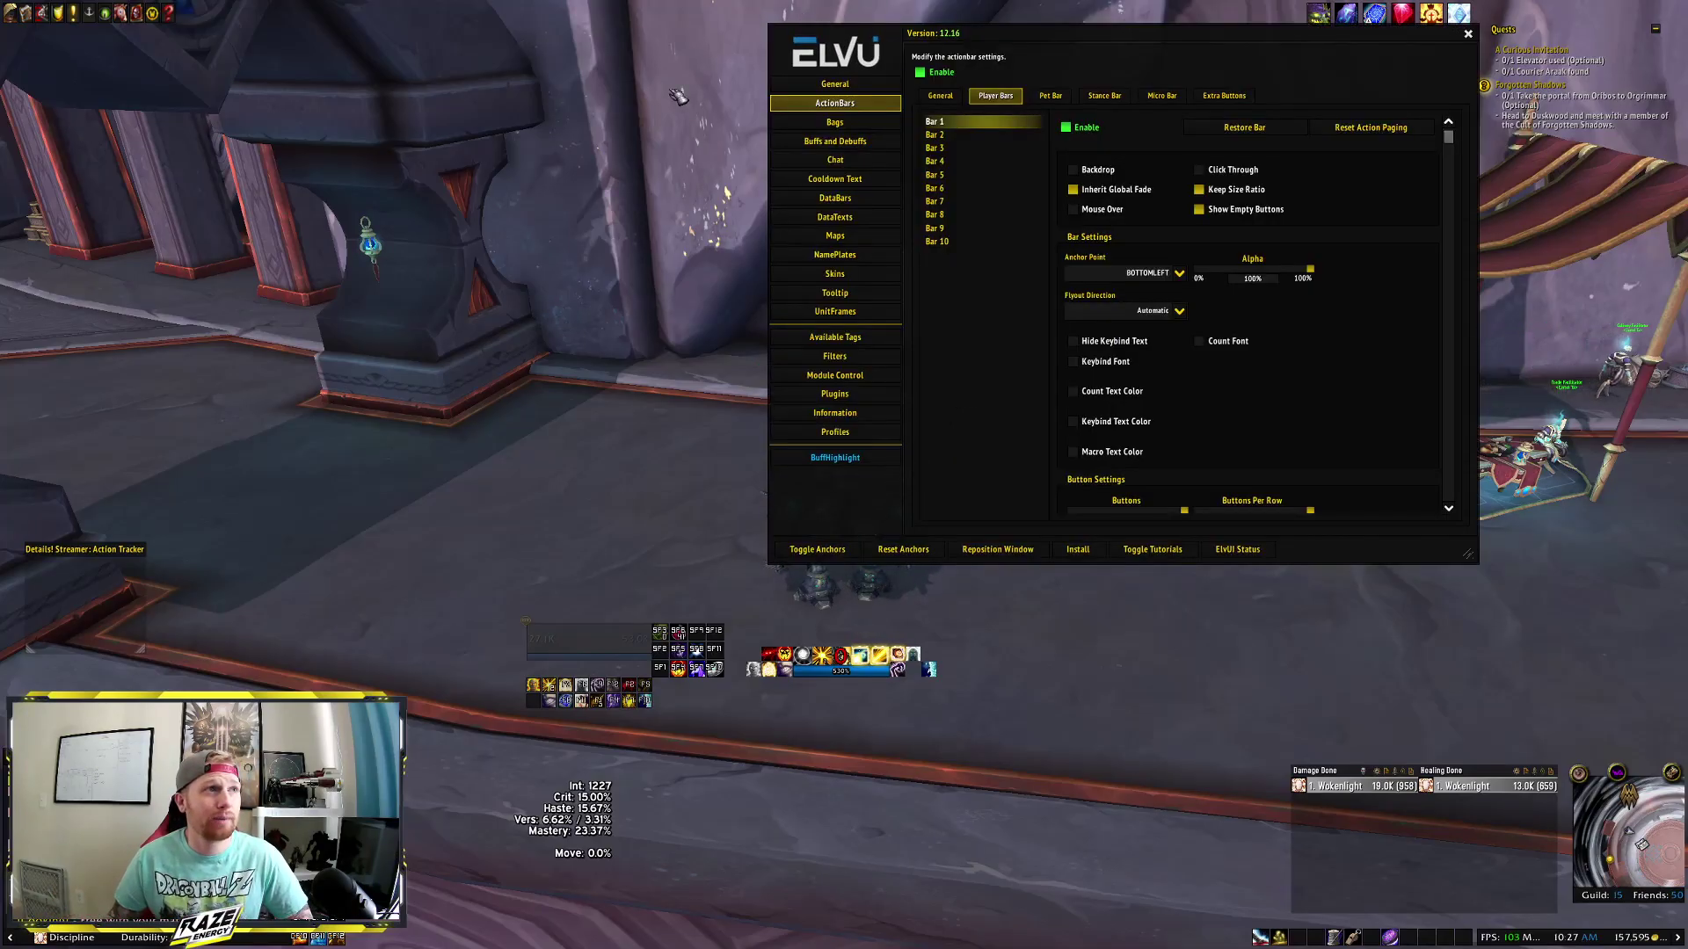
Reposition the ElvUI window and glance at general action bar settings before returning to Player Bars.
left_click_drag(936, 32, 719, 203)
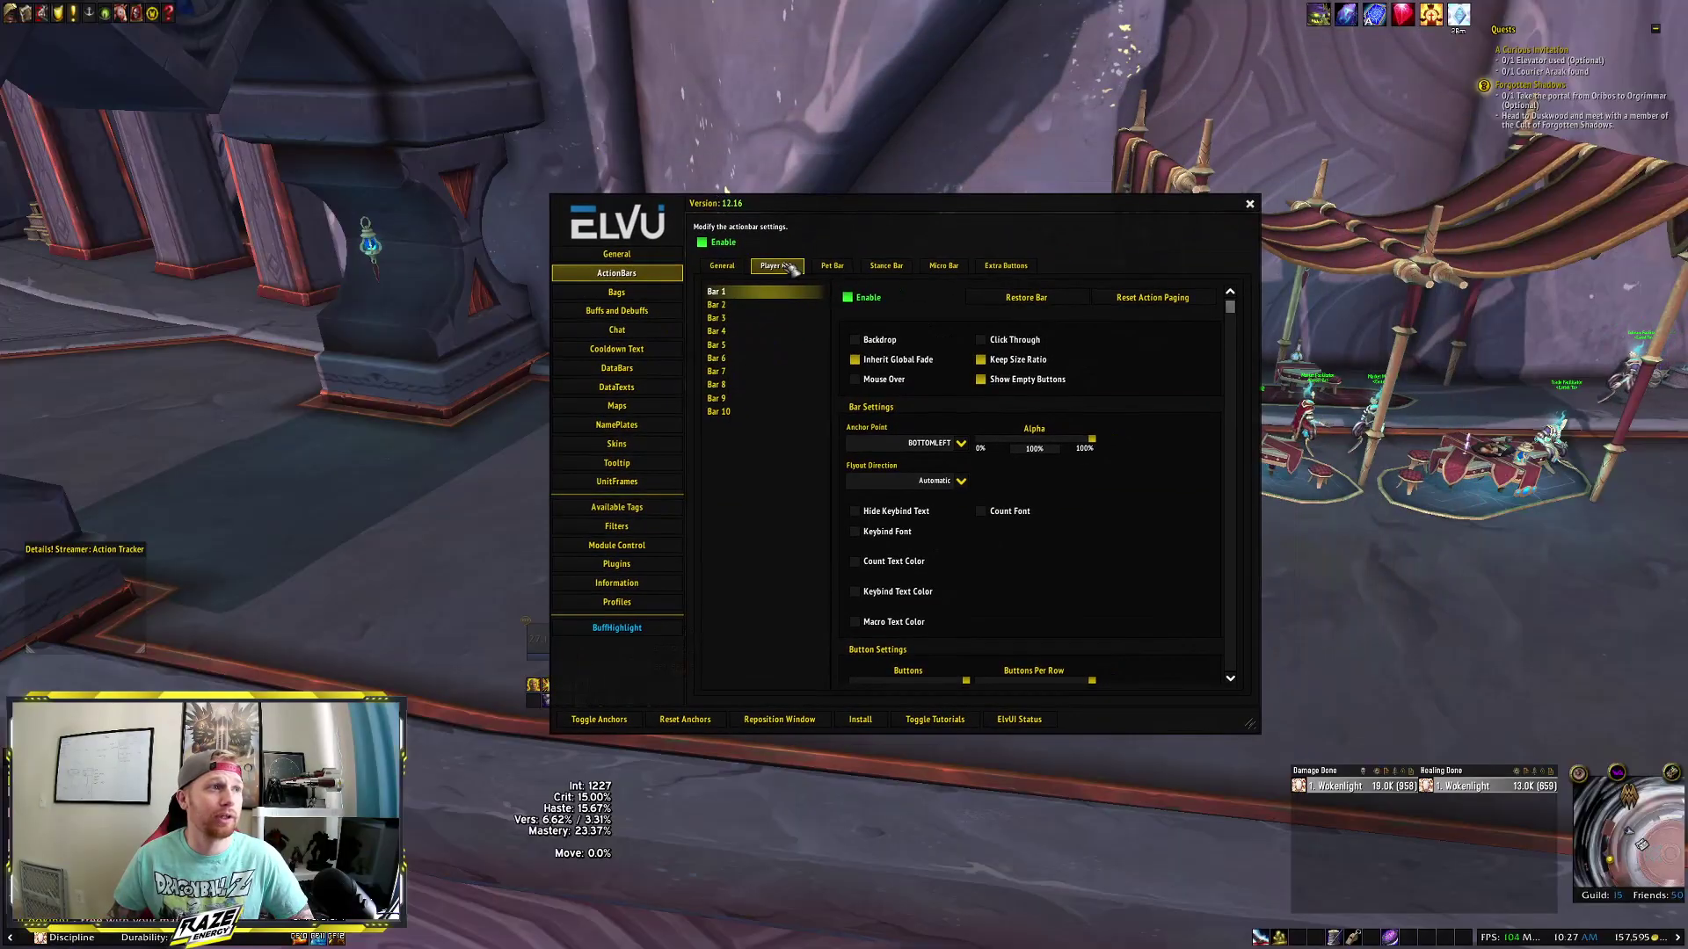
left_click(724, 268)
left_click(777, 266)
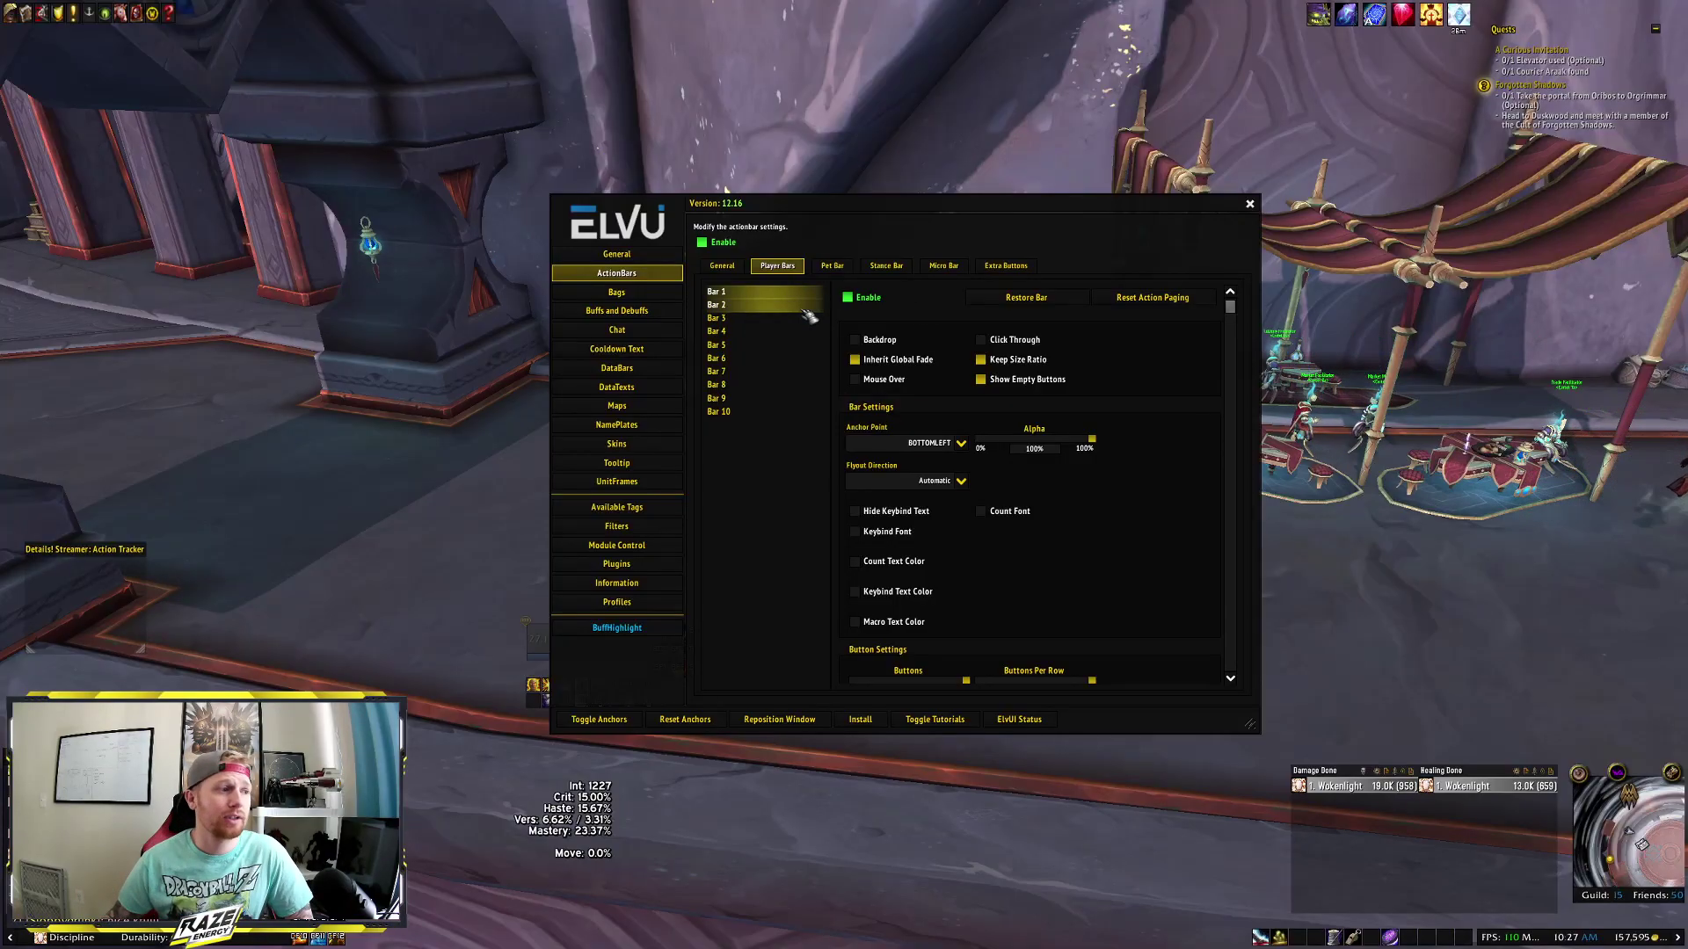
left_click_drag(866, 218, 1054, 105)
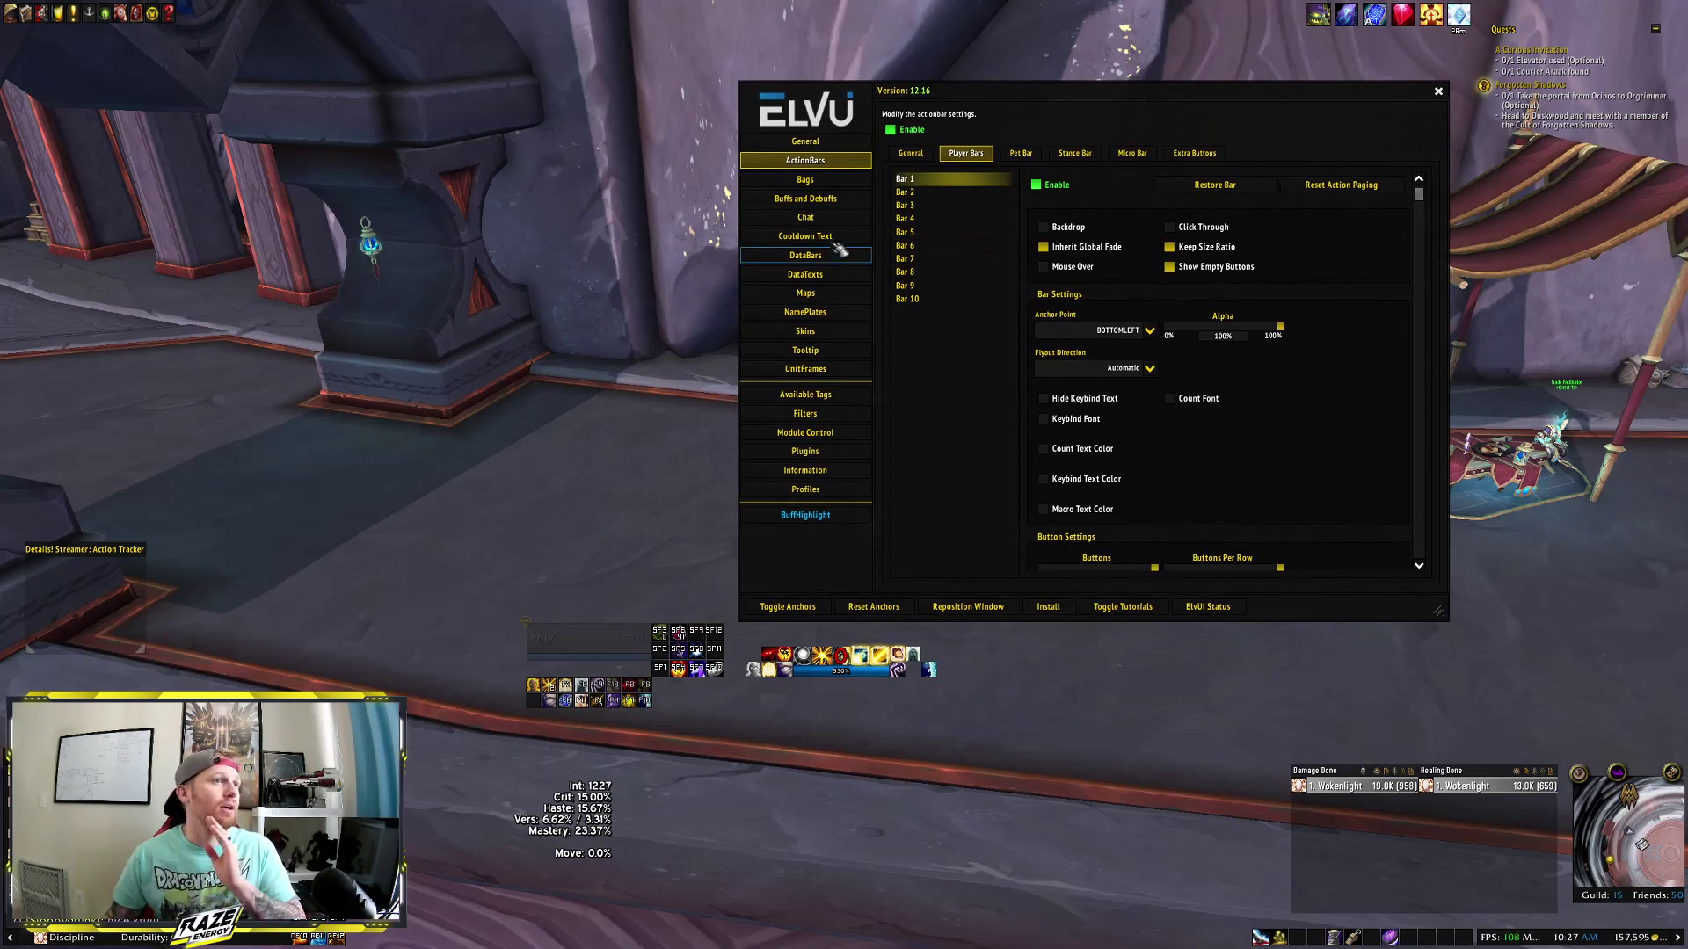
Target yourself, turn off Bar 1's Inherit Global Fade, and close the config to watch the fade.
left_click(612, 659)
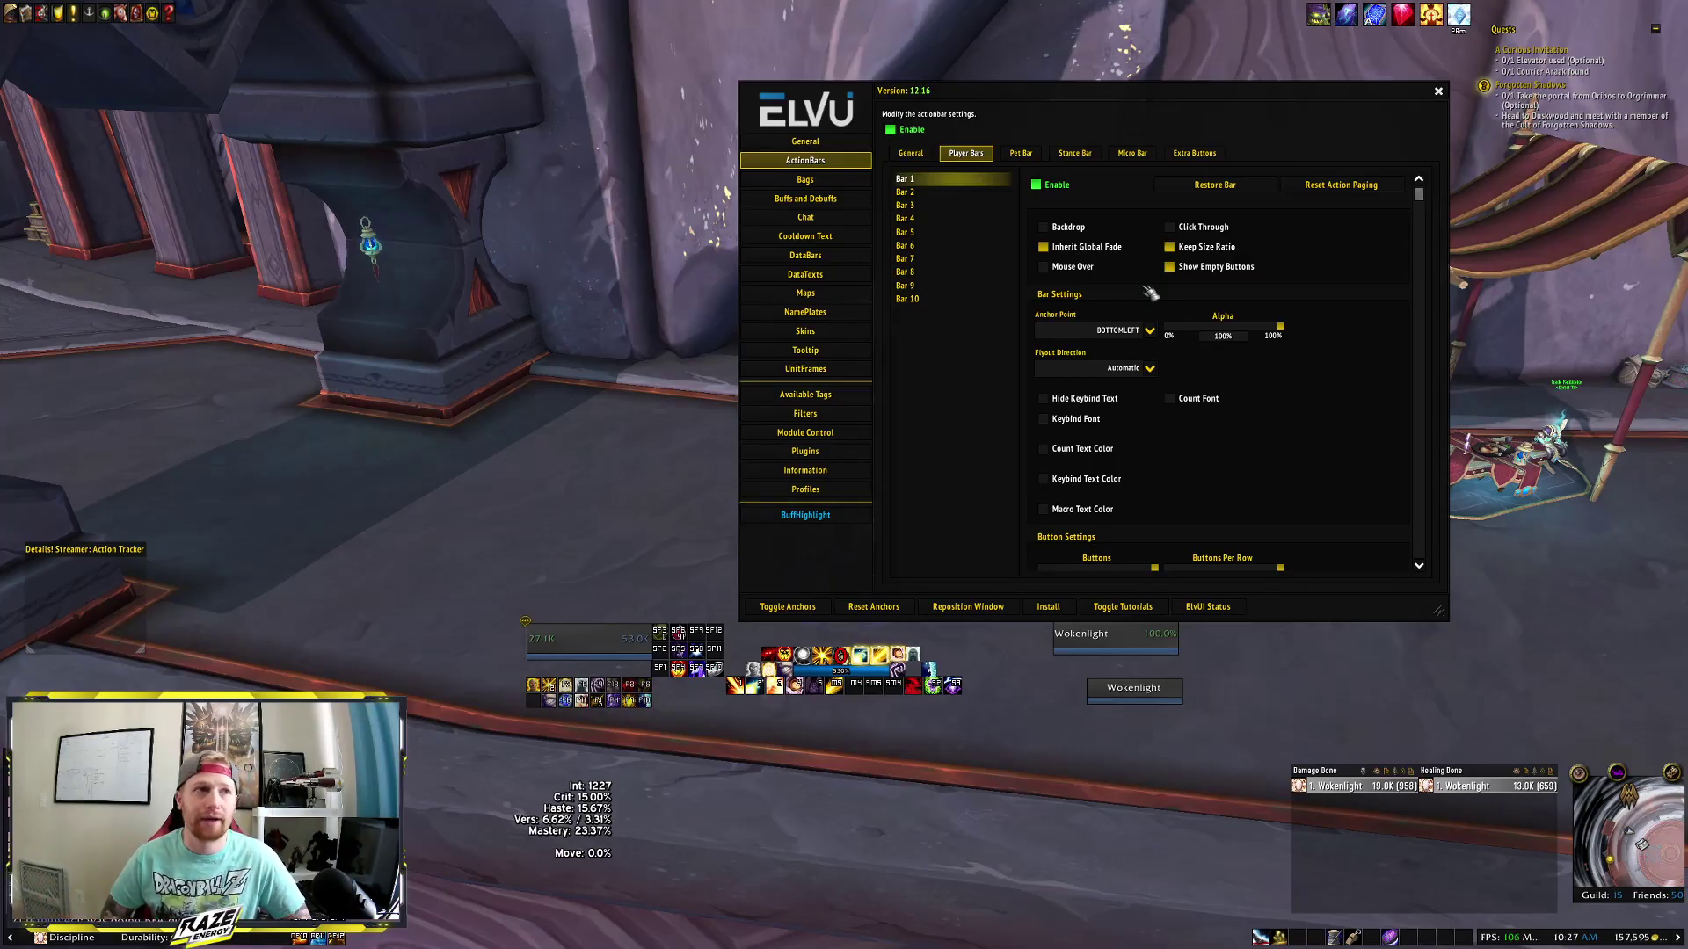
left_click(1043, 247)
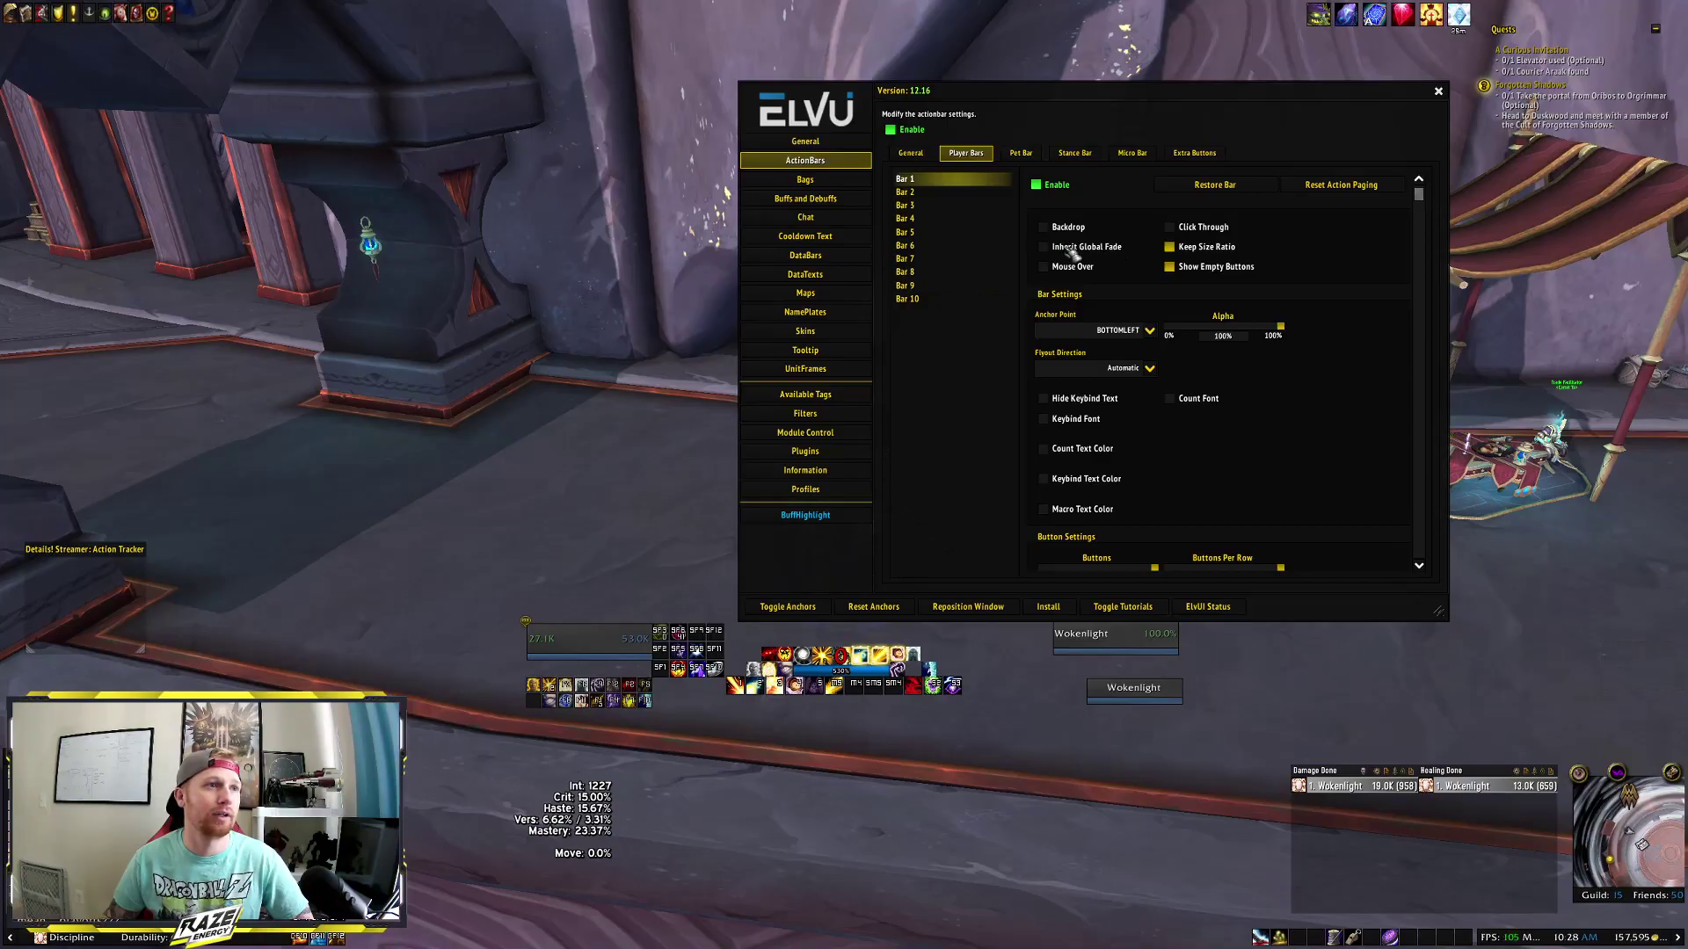
key("Escape")
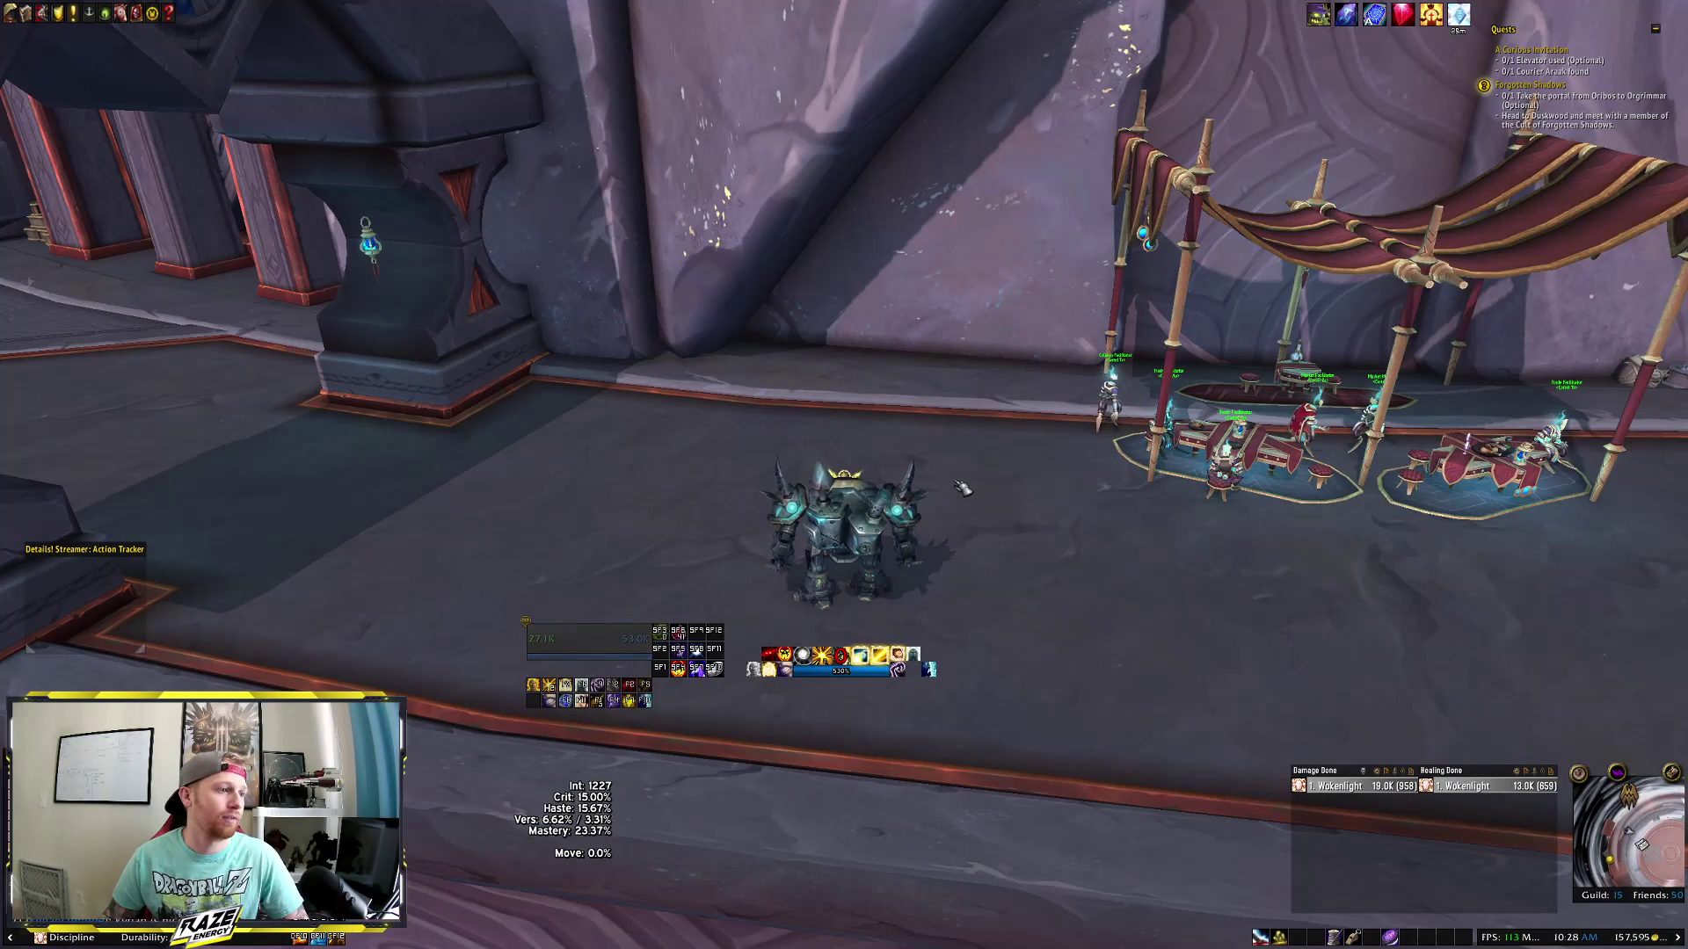
Dismount to cast Lucid Nightmare, then bring the ElvUI Player Bars settings back up.
key("f")
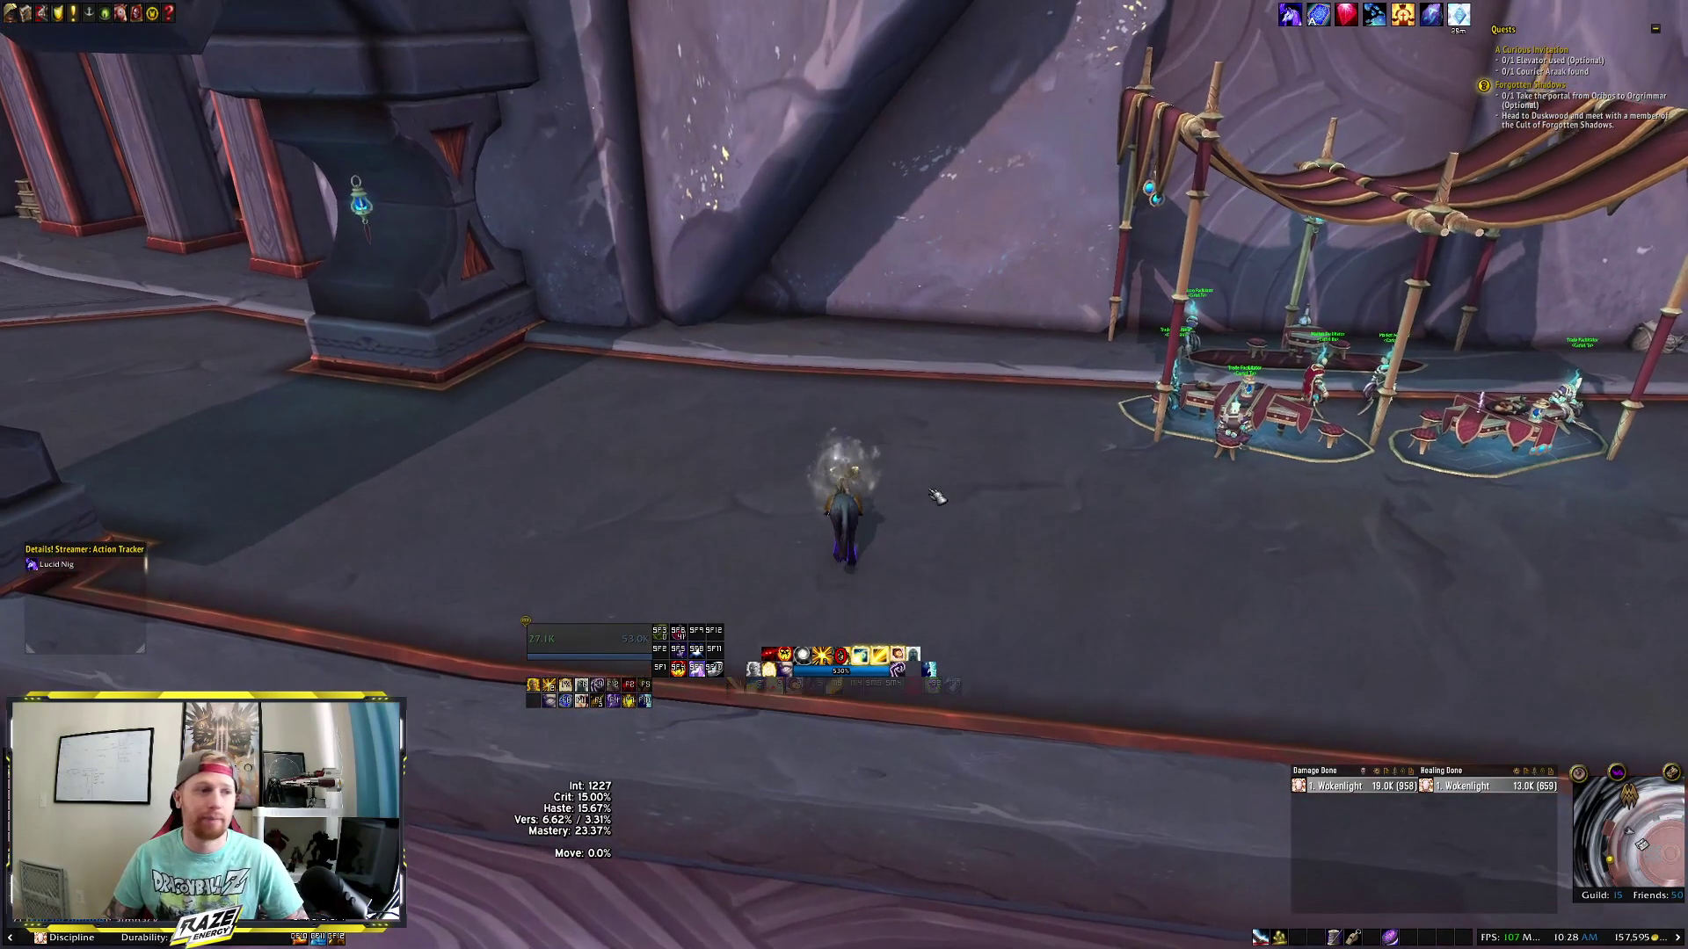
key("Escape")
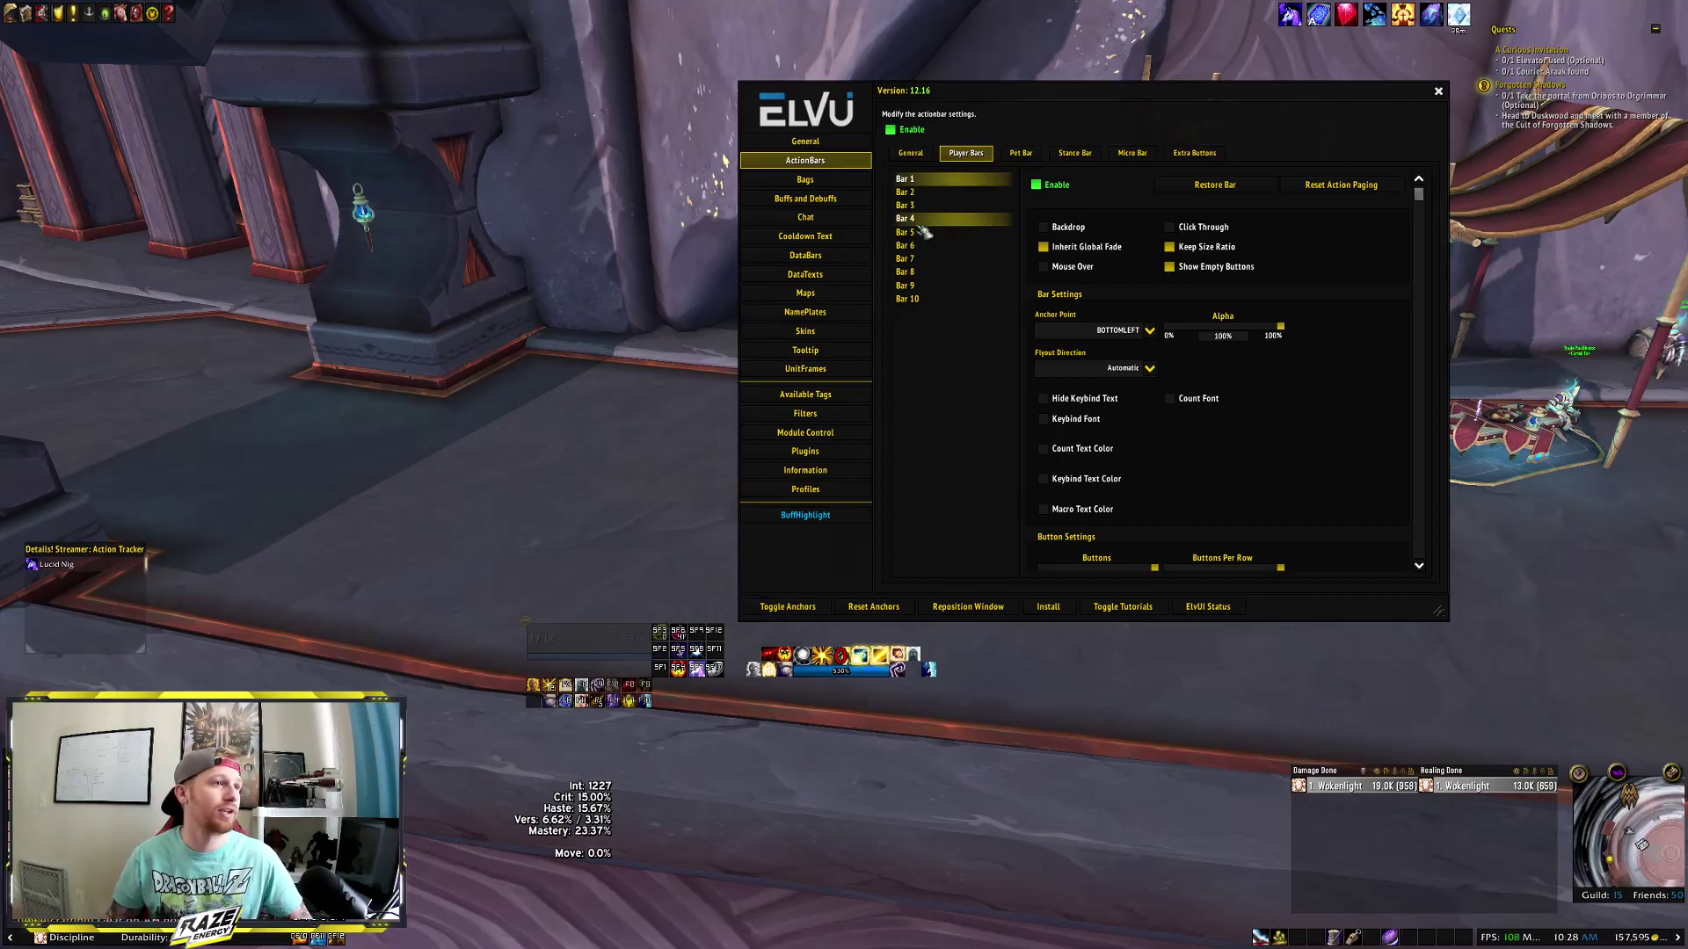
Compare anchor point and alpha across Bar 2, Bar 3, Bar 2, then back to Bar 1.
left_click(914, 192)
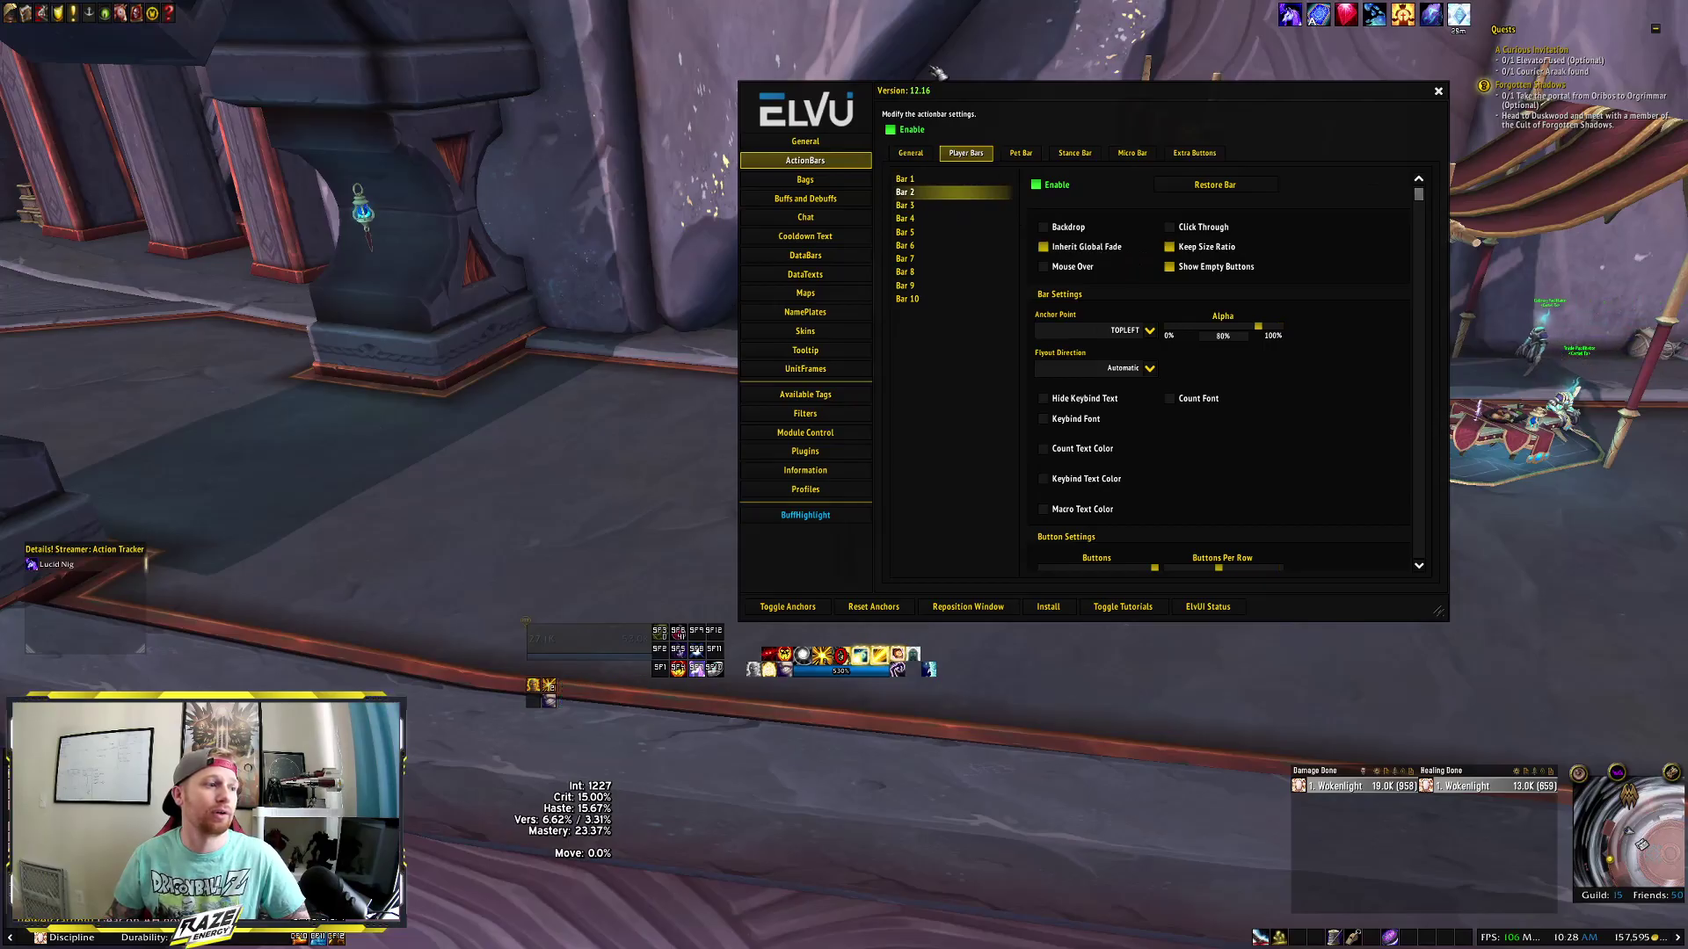
left_click(906, 205)
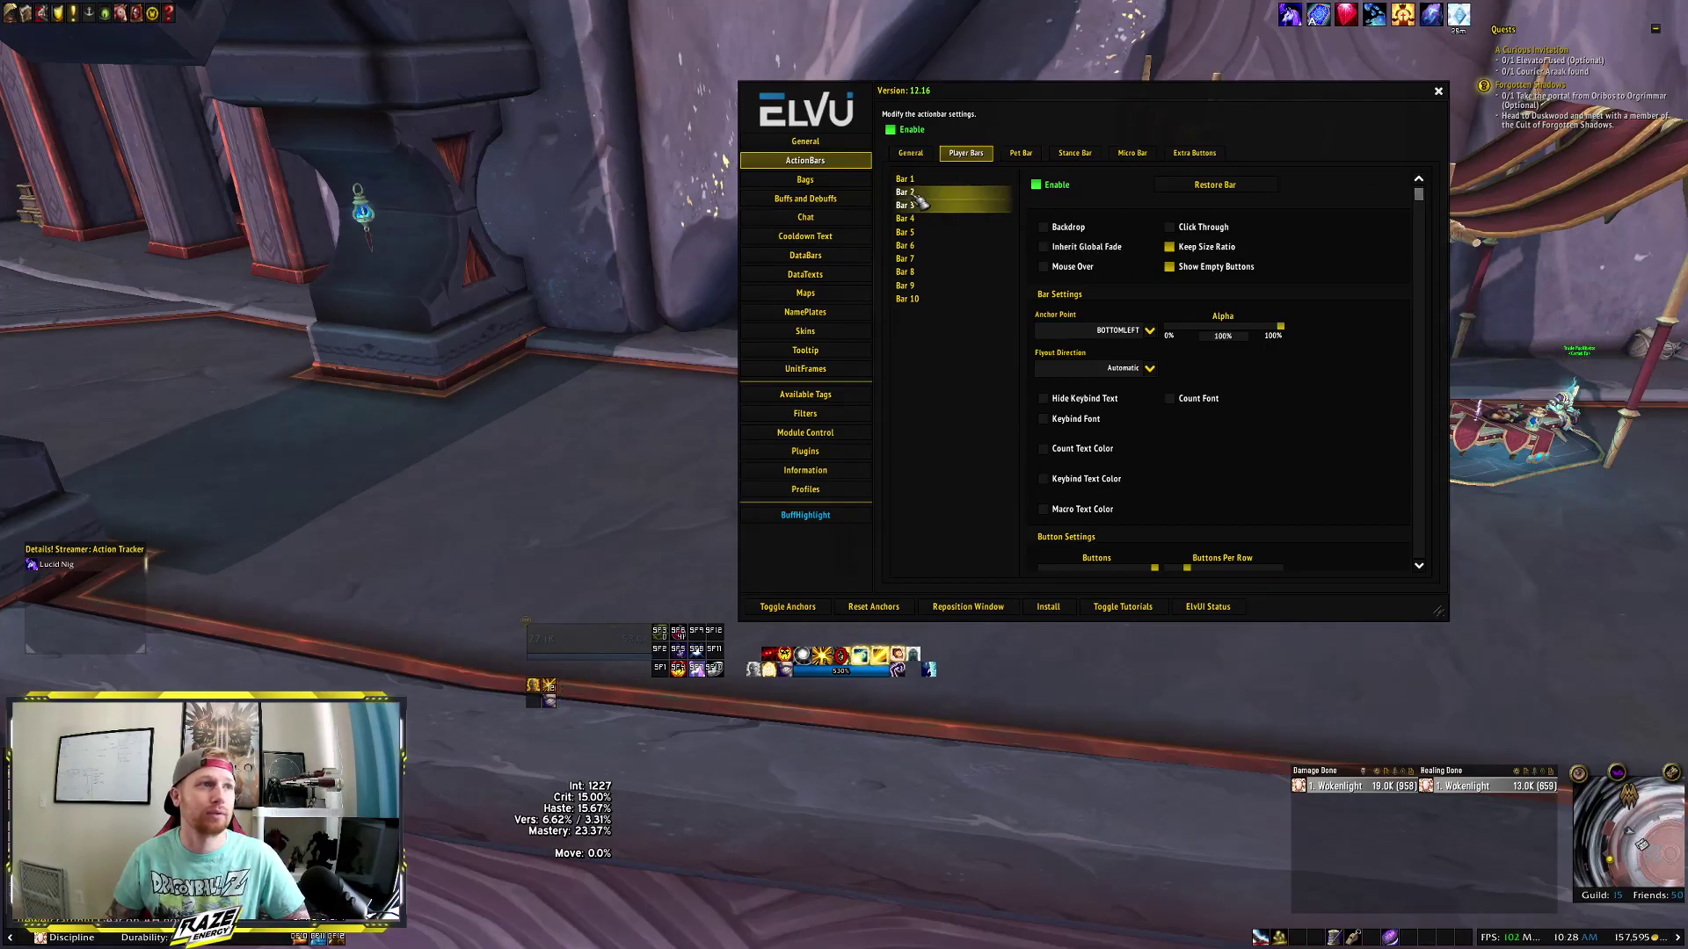
left_click(940, 190)
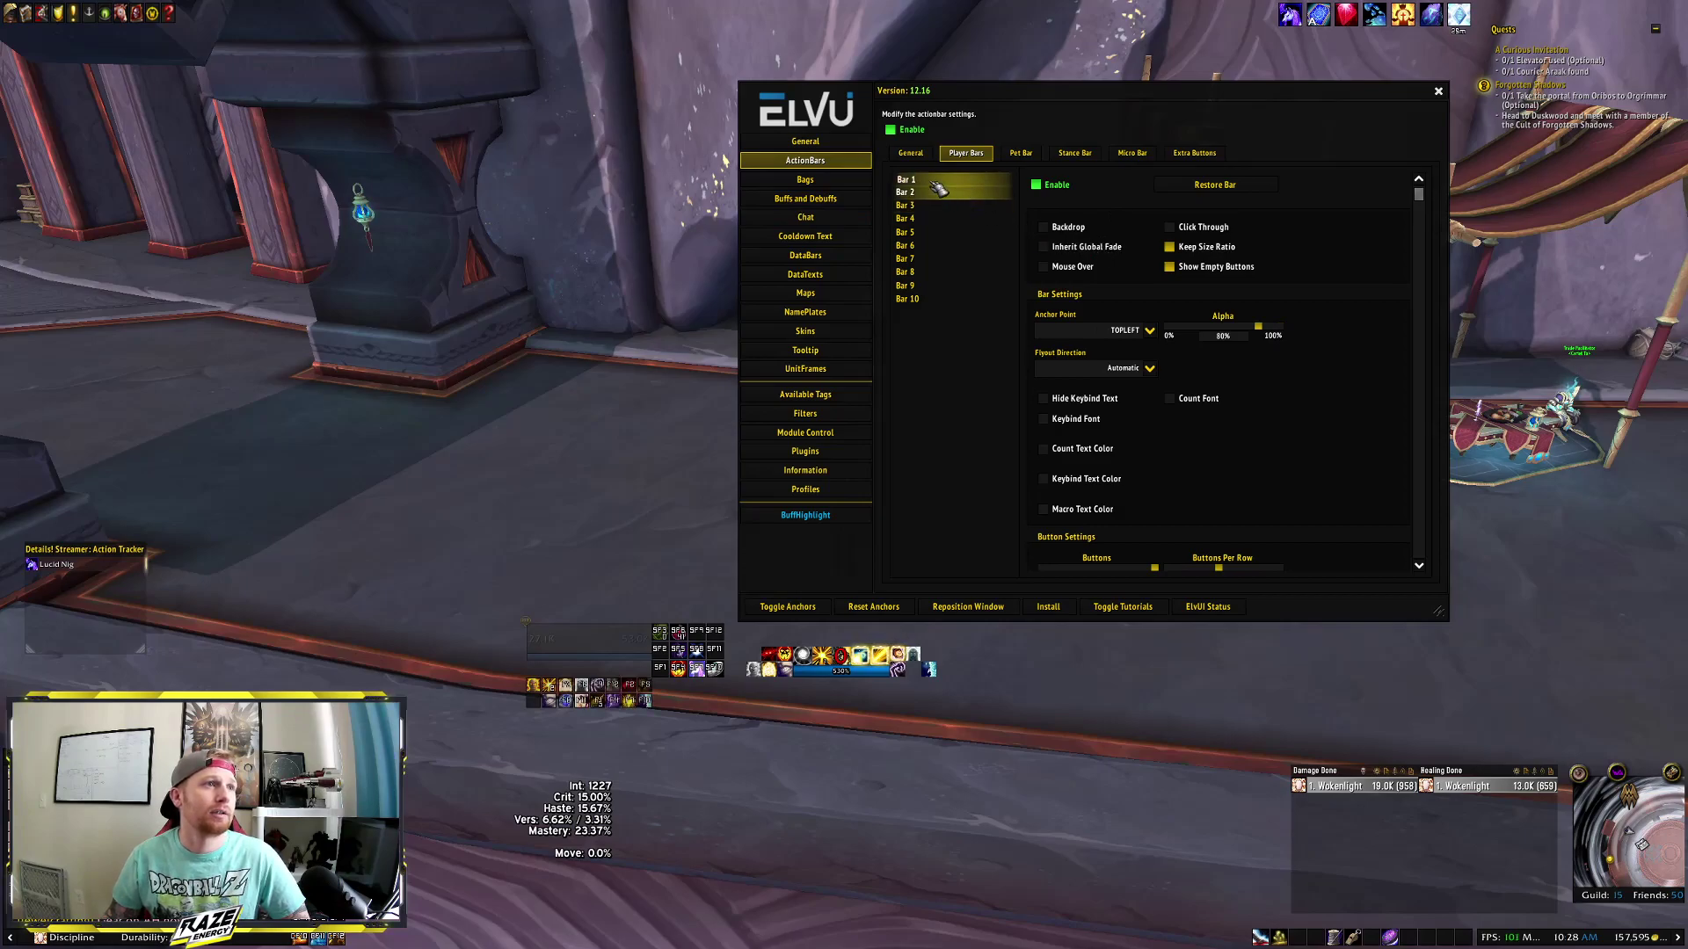
left_click(935, 180)
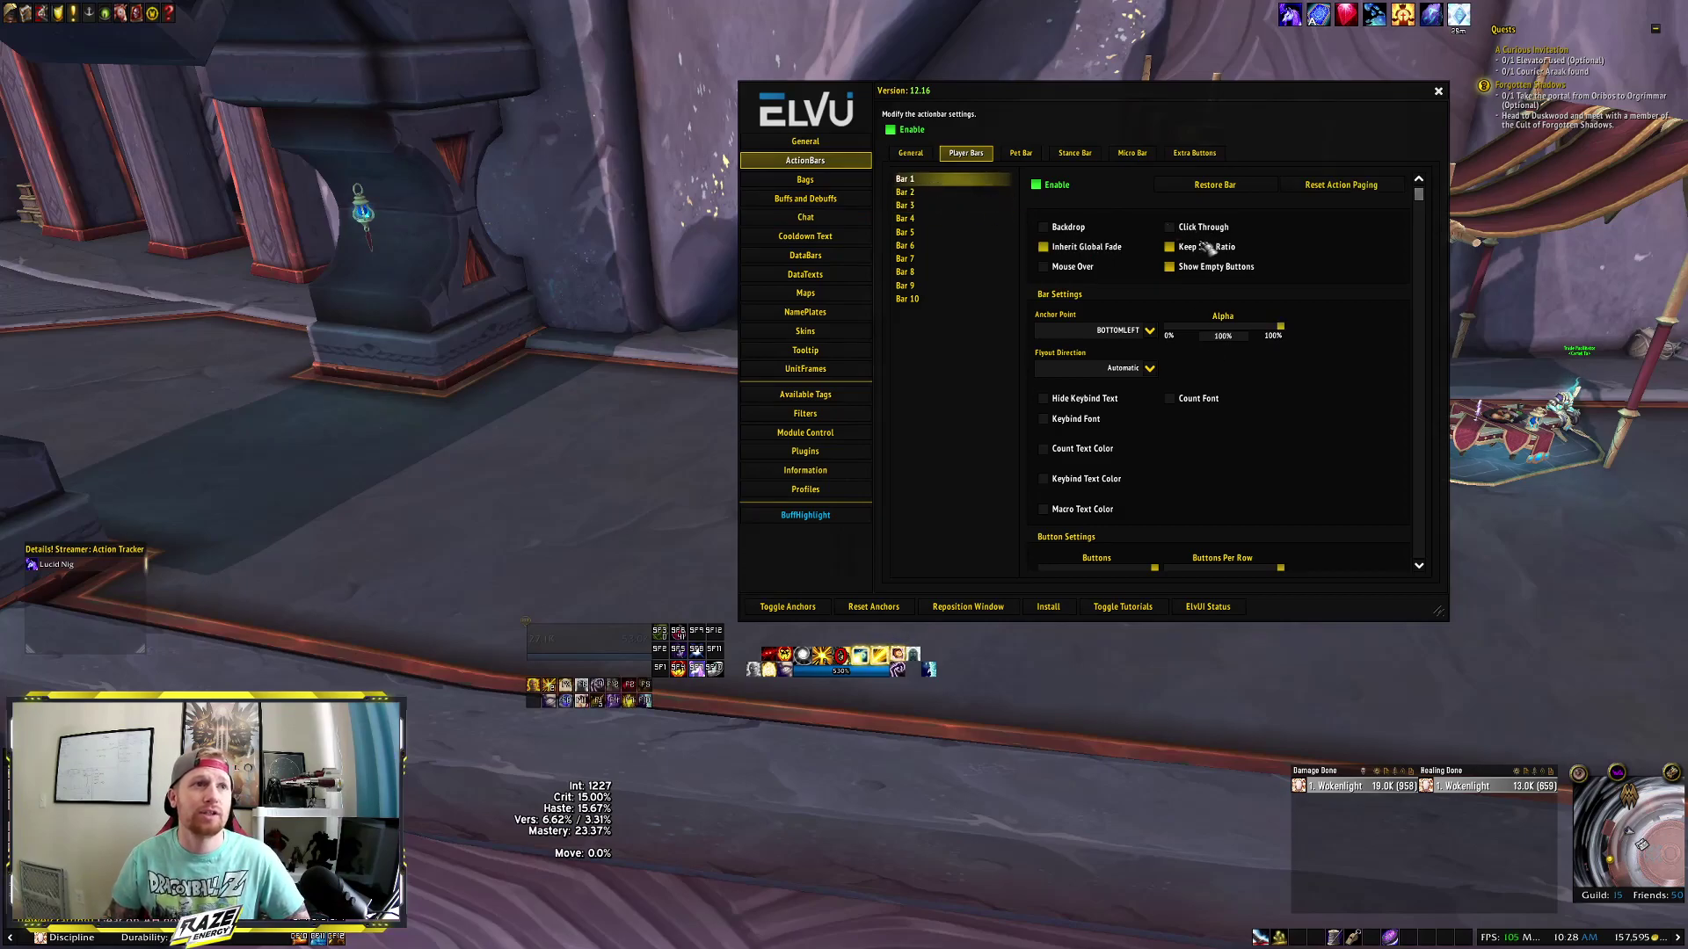
Enable Click Through on Bar 1 and rotate the camera to check it.
left_click(626, 640)
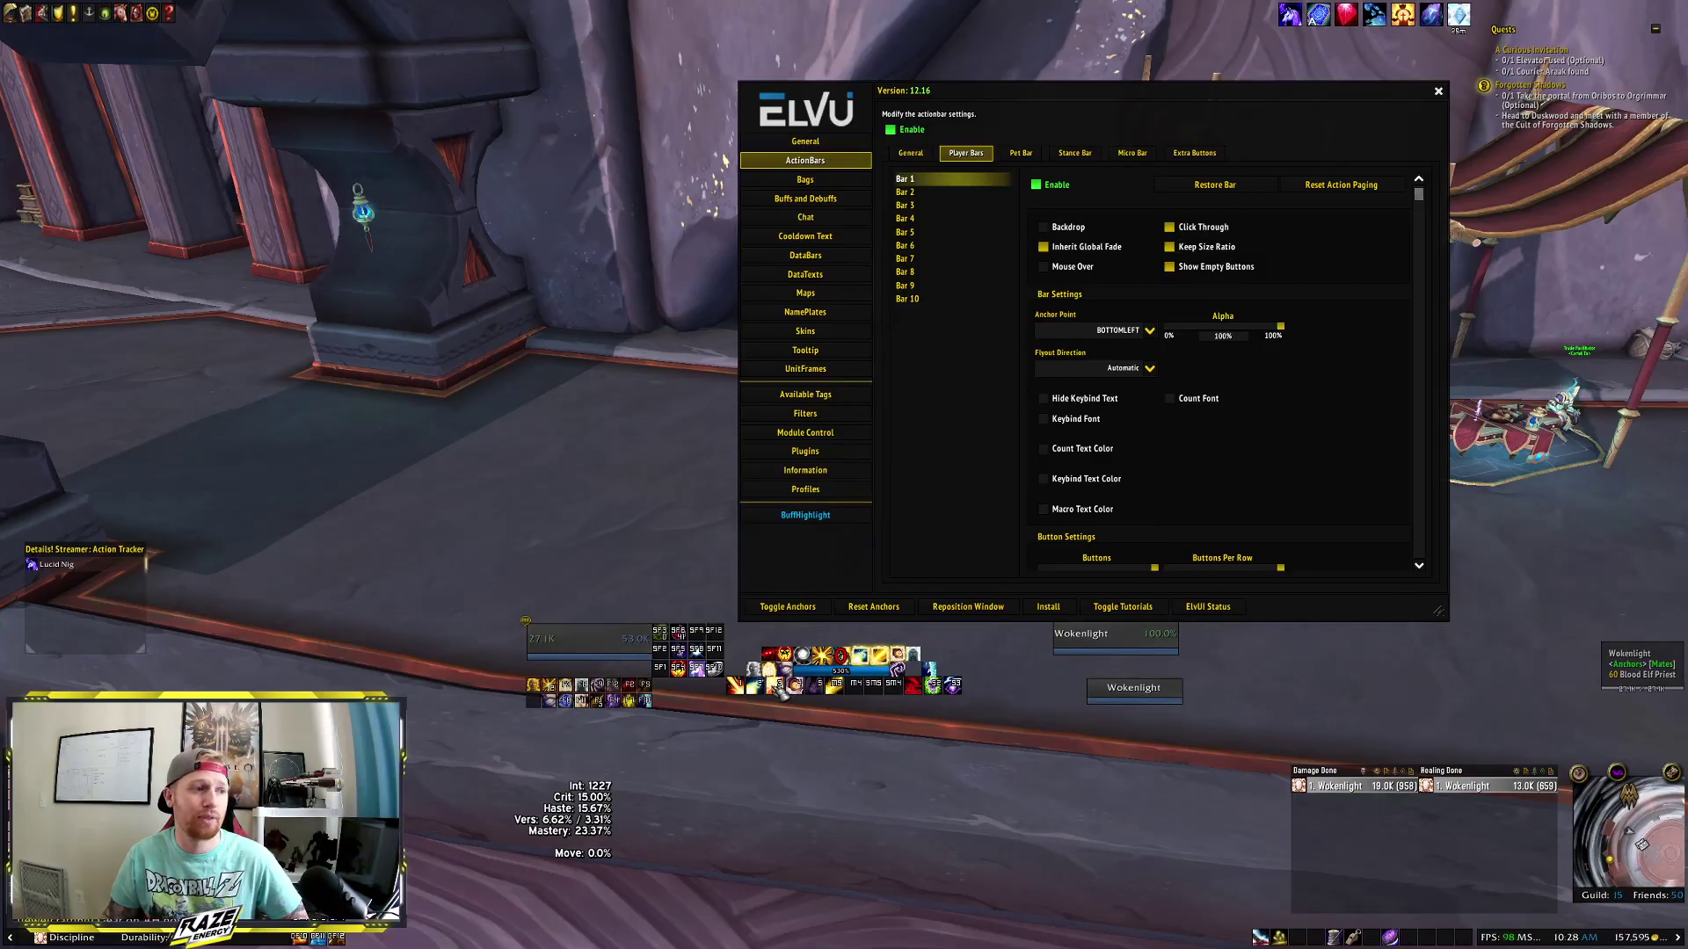
left_click_drag(1211, 703, 1212, 704)
left_click_drag(1046, 741, 1046, 741)
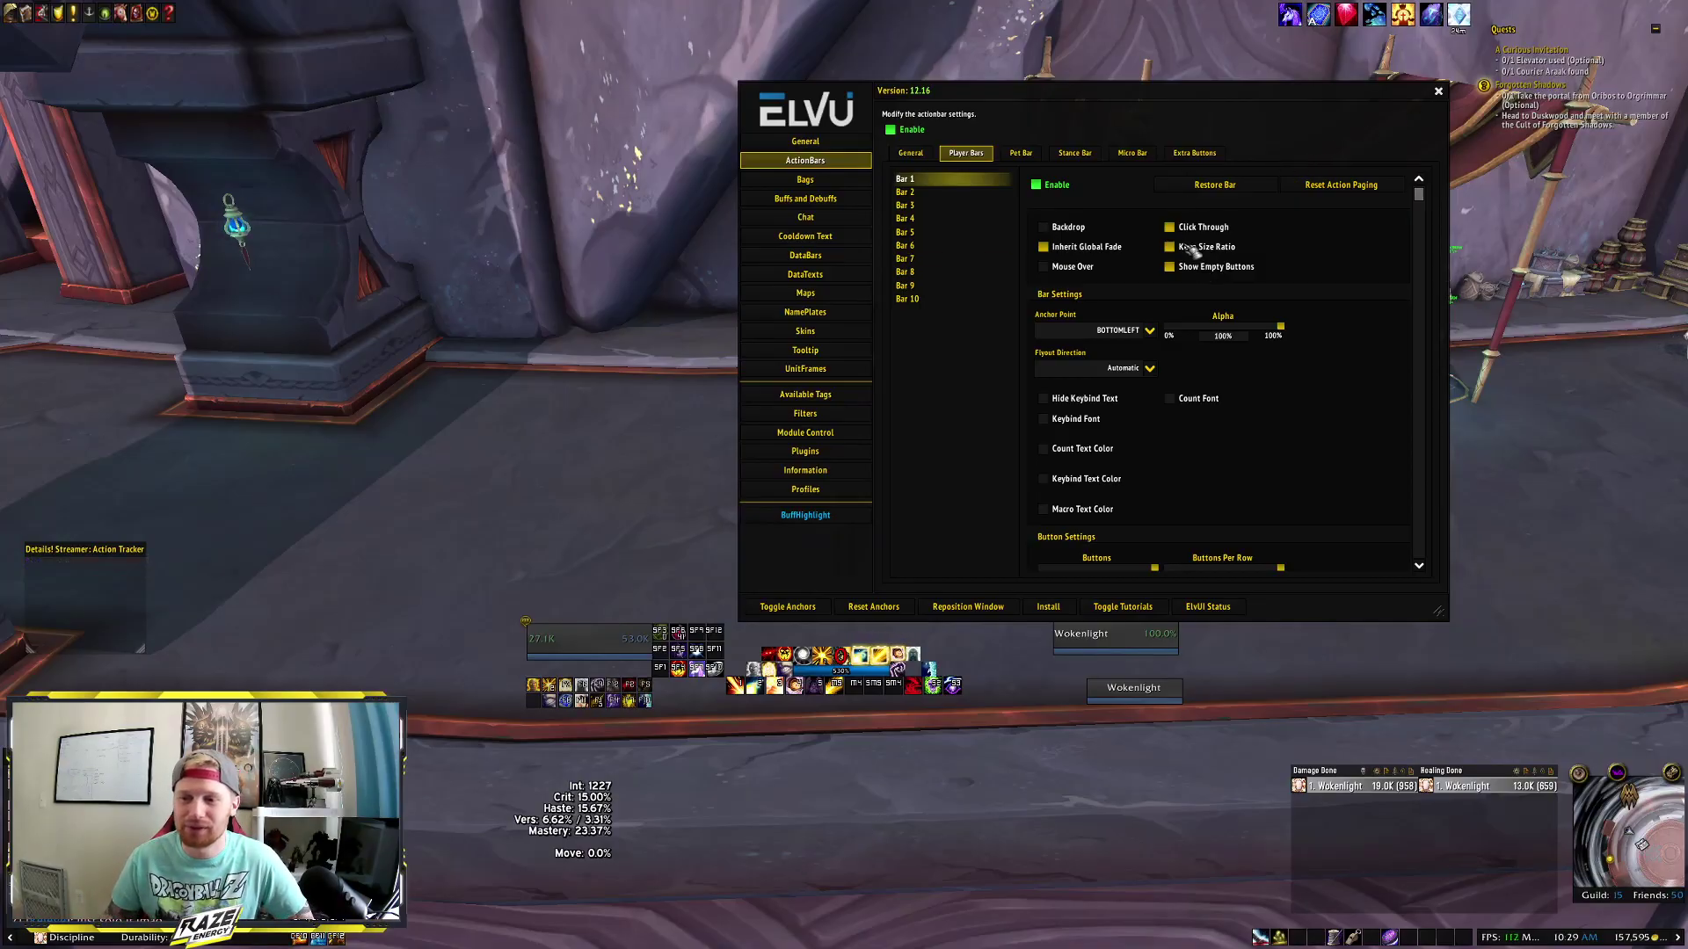
Turn off Show Empty Buttons on Bar 1, after briefly toggling it back on.
left_click(949, 193)
left_click(954, 180)
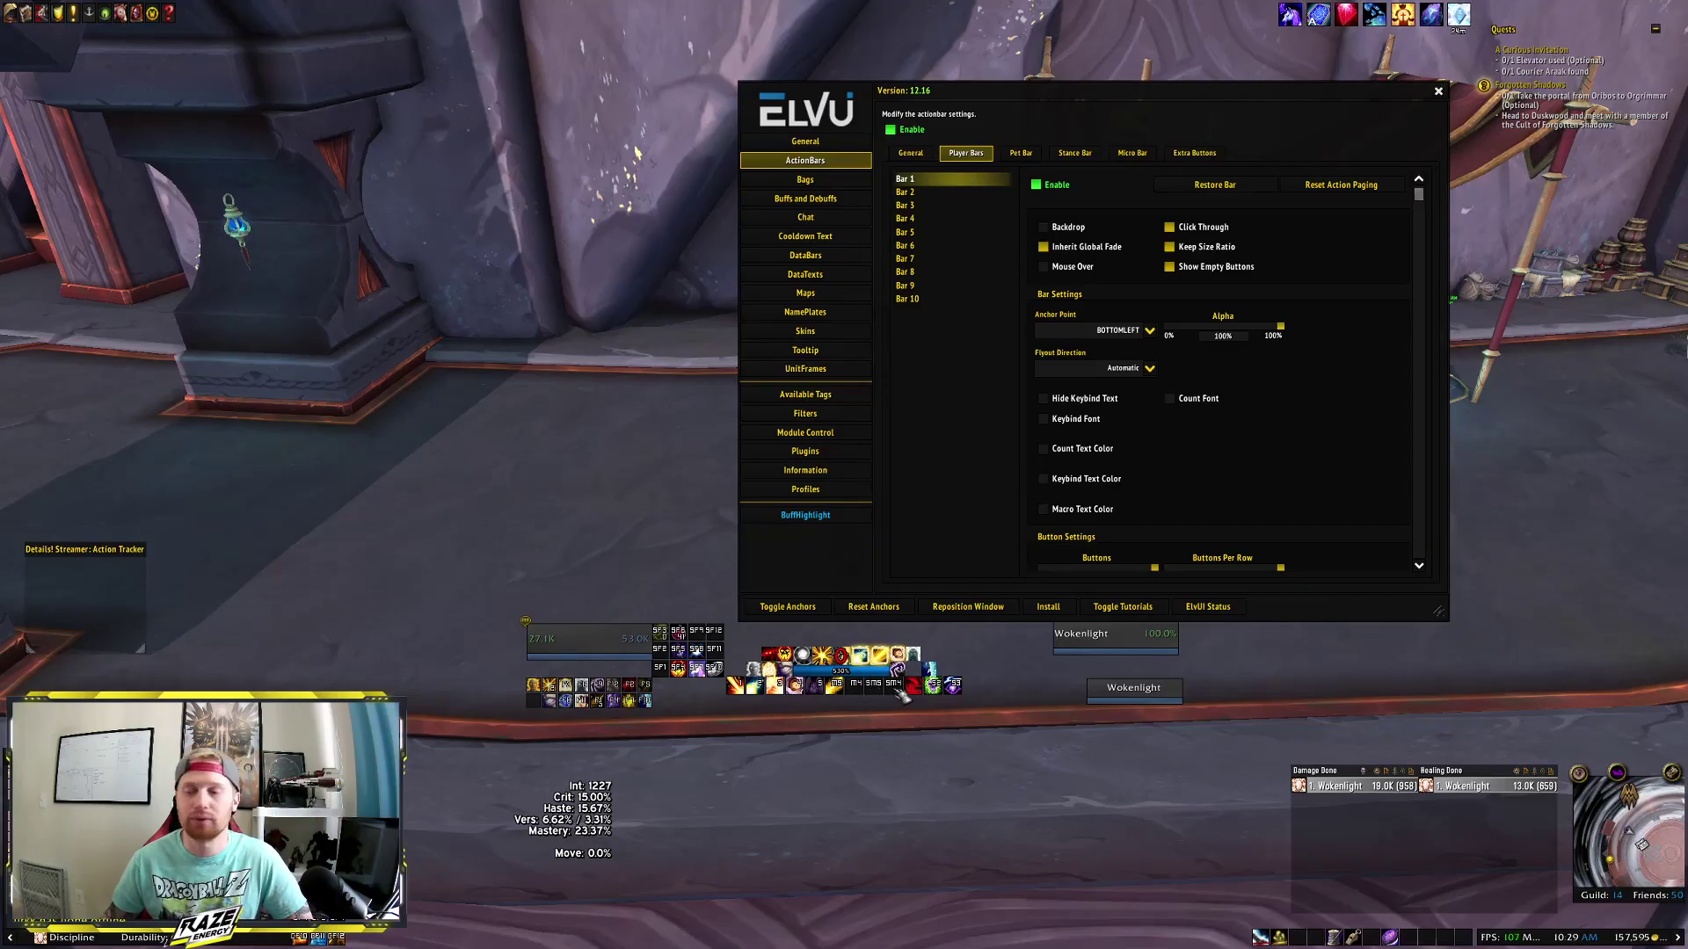
left_click(1192, 267)
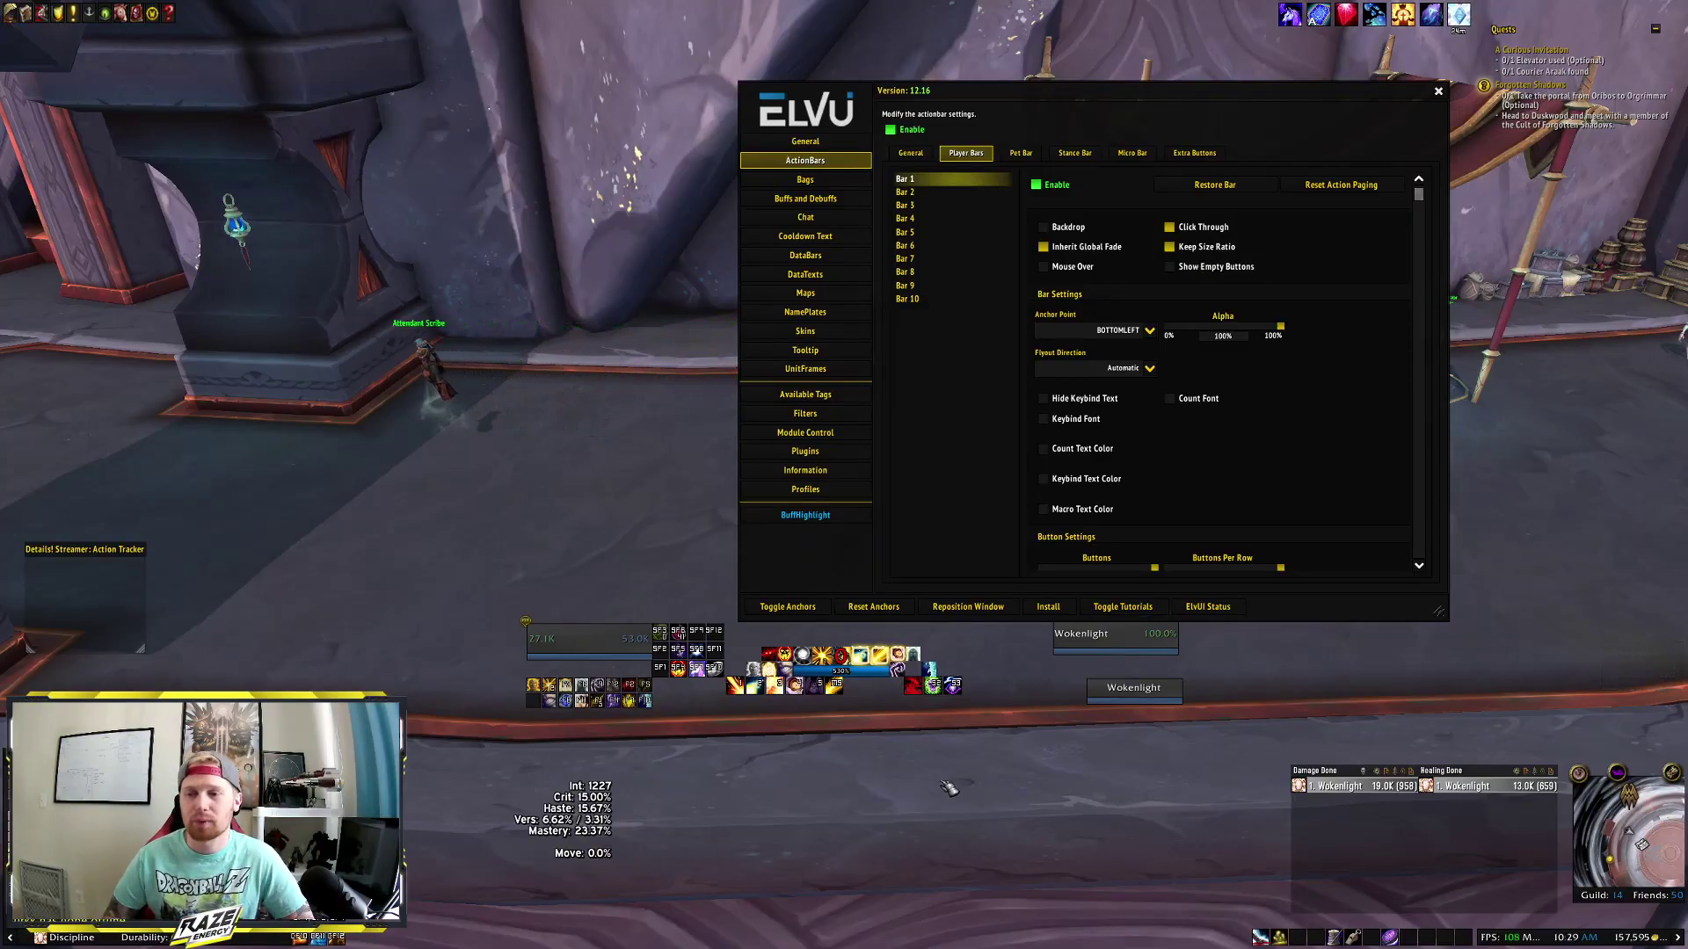
left_click(1257, 268)
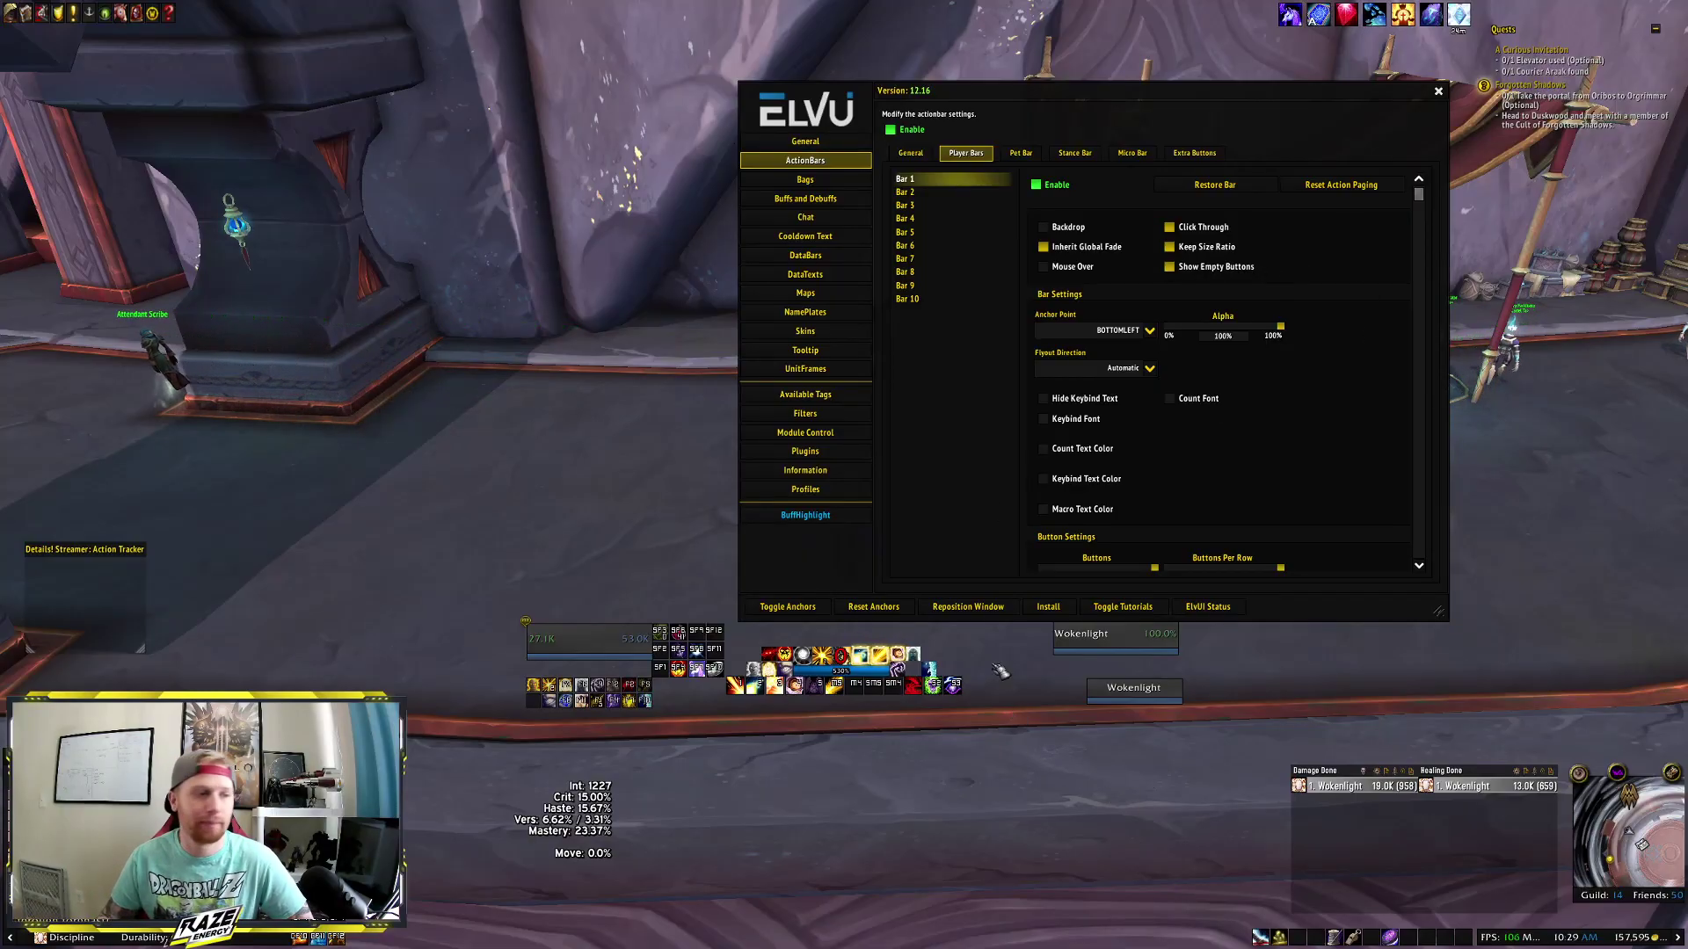
left_click(1213, 266)
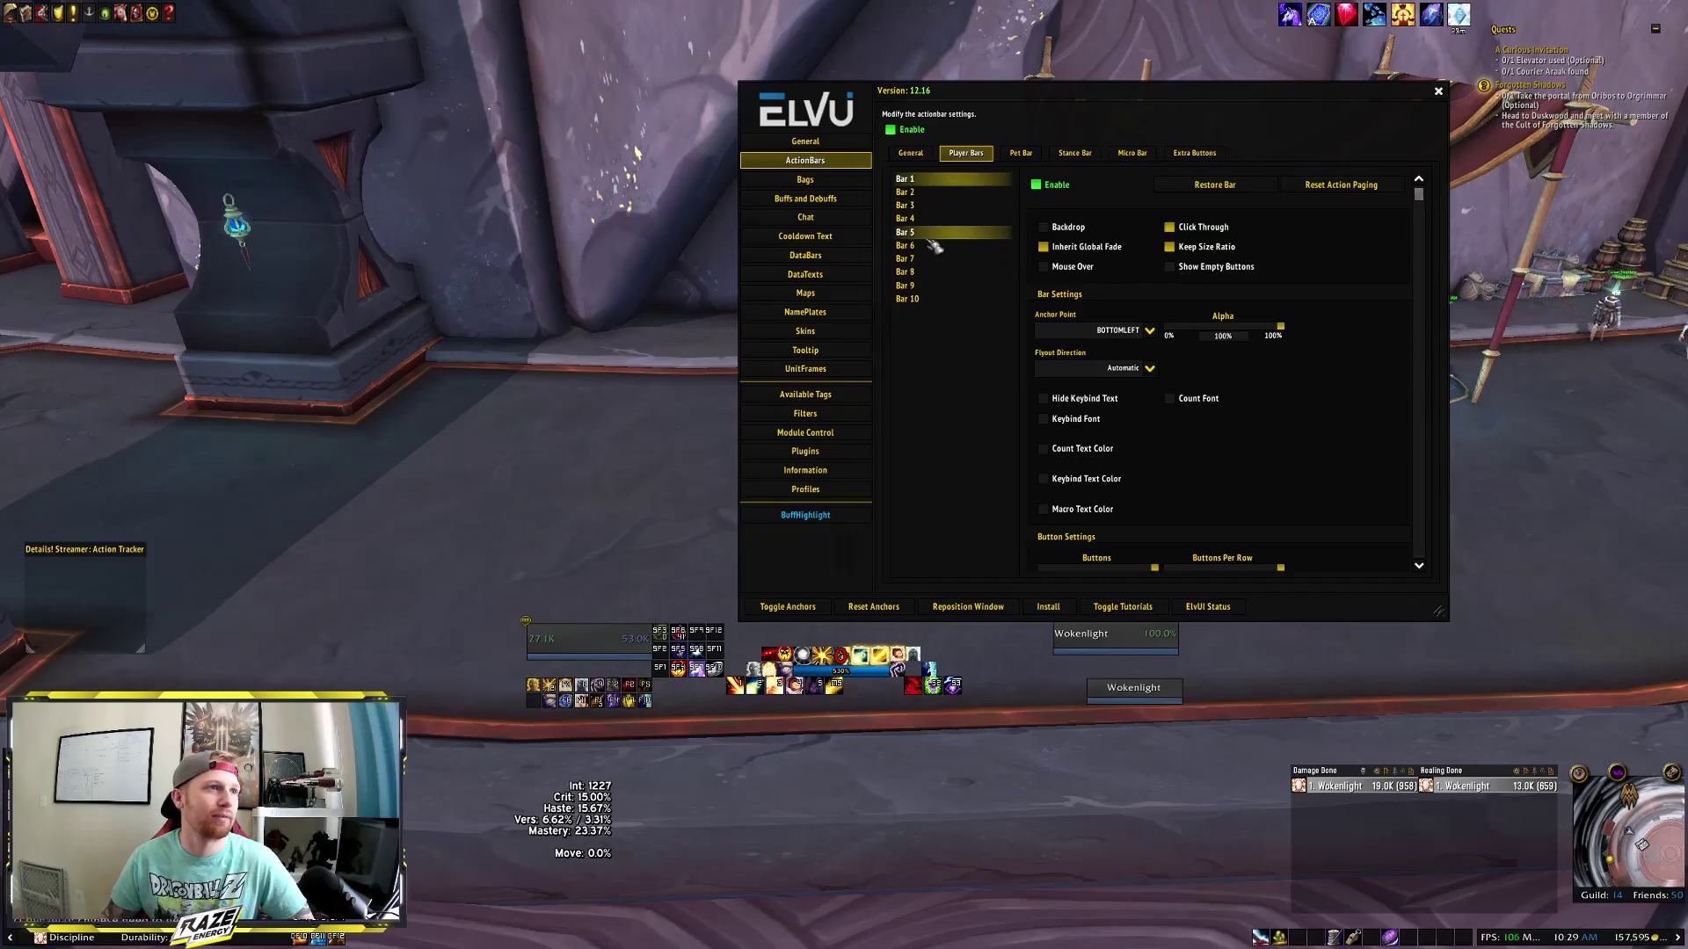
Turn off Show Empty Buttons on Bar 6, then go back to Bar 1's options.
left_click(954, 245)
left_click(1200, 269)
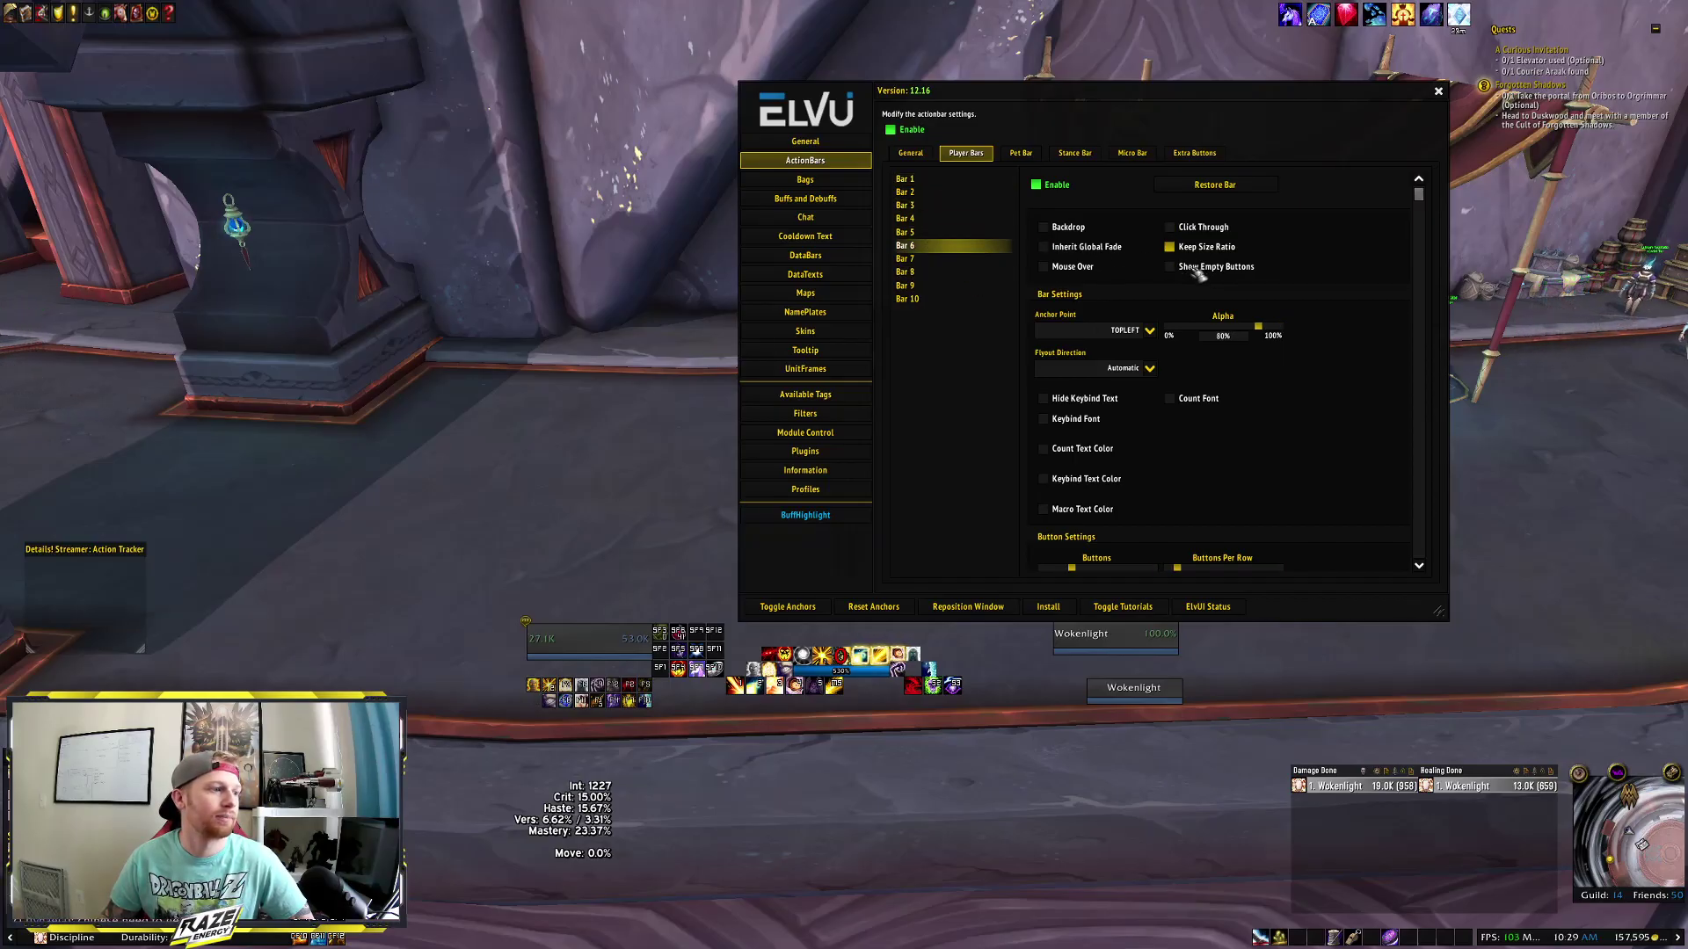
left_click(914, 179)
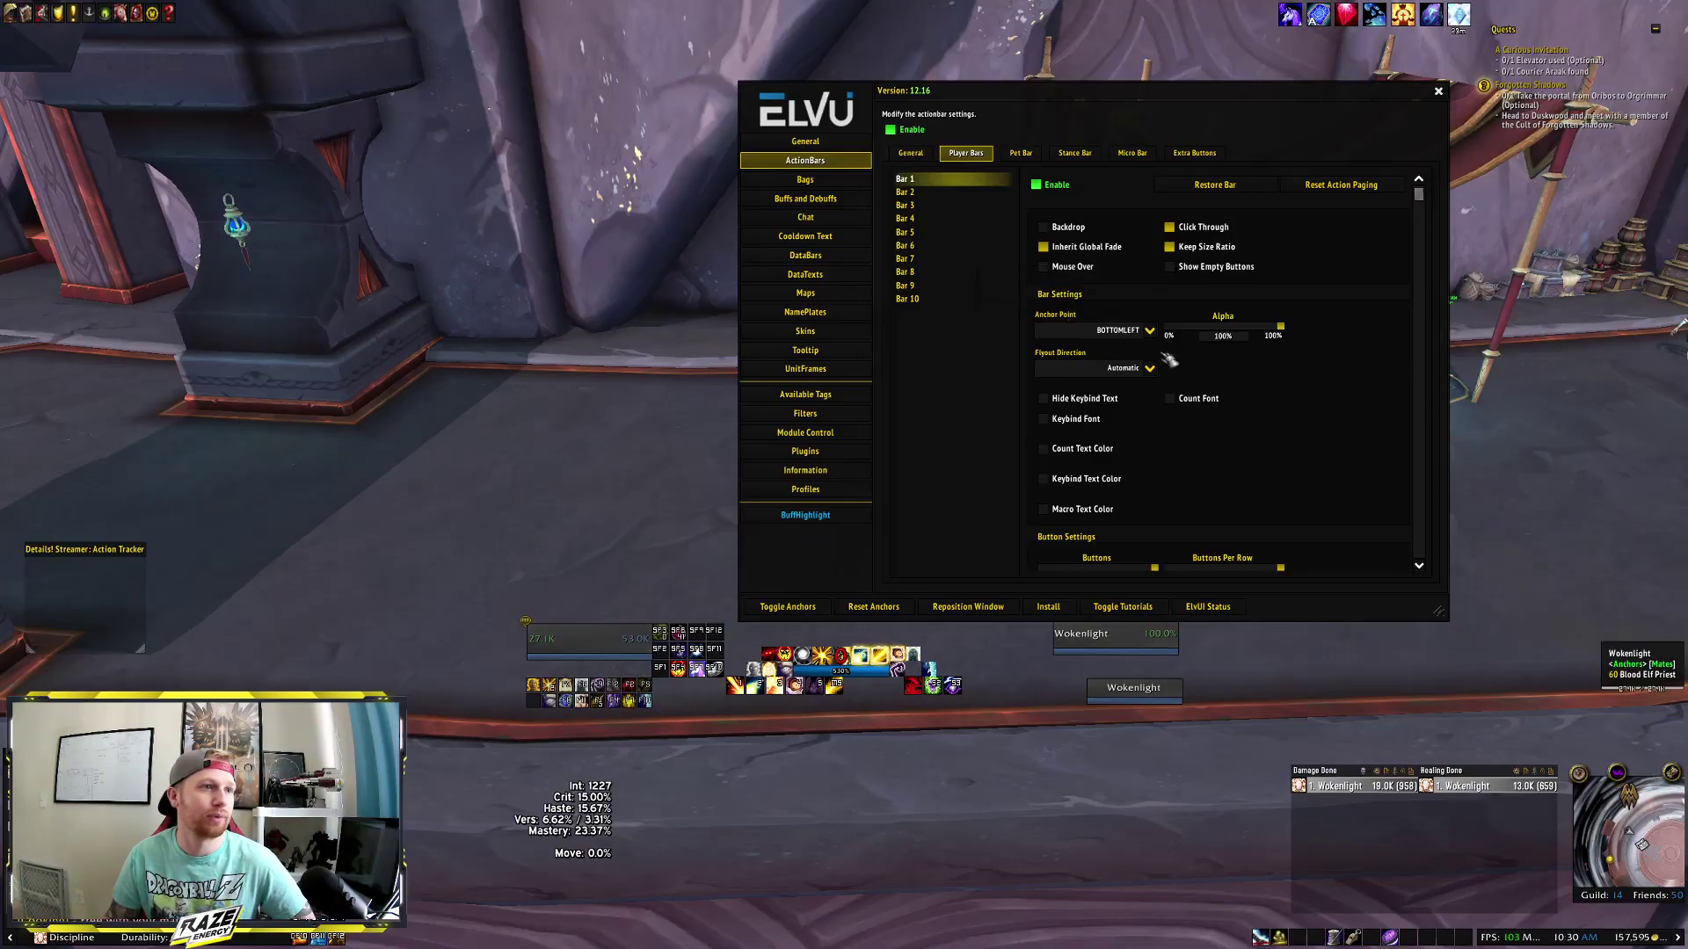
Cycle Bar 2's Anchor Point through TOPRIGHT, TOPLEFT, BOTTOMLEFT and BOTTOMRIGHT, ending on TOPLEFT.
left_click(907, 193)
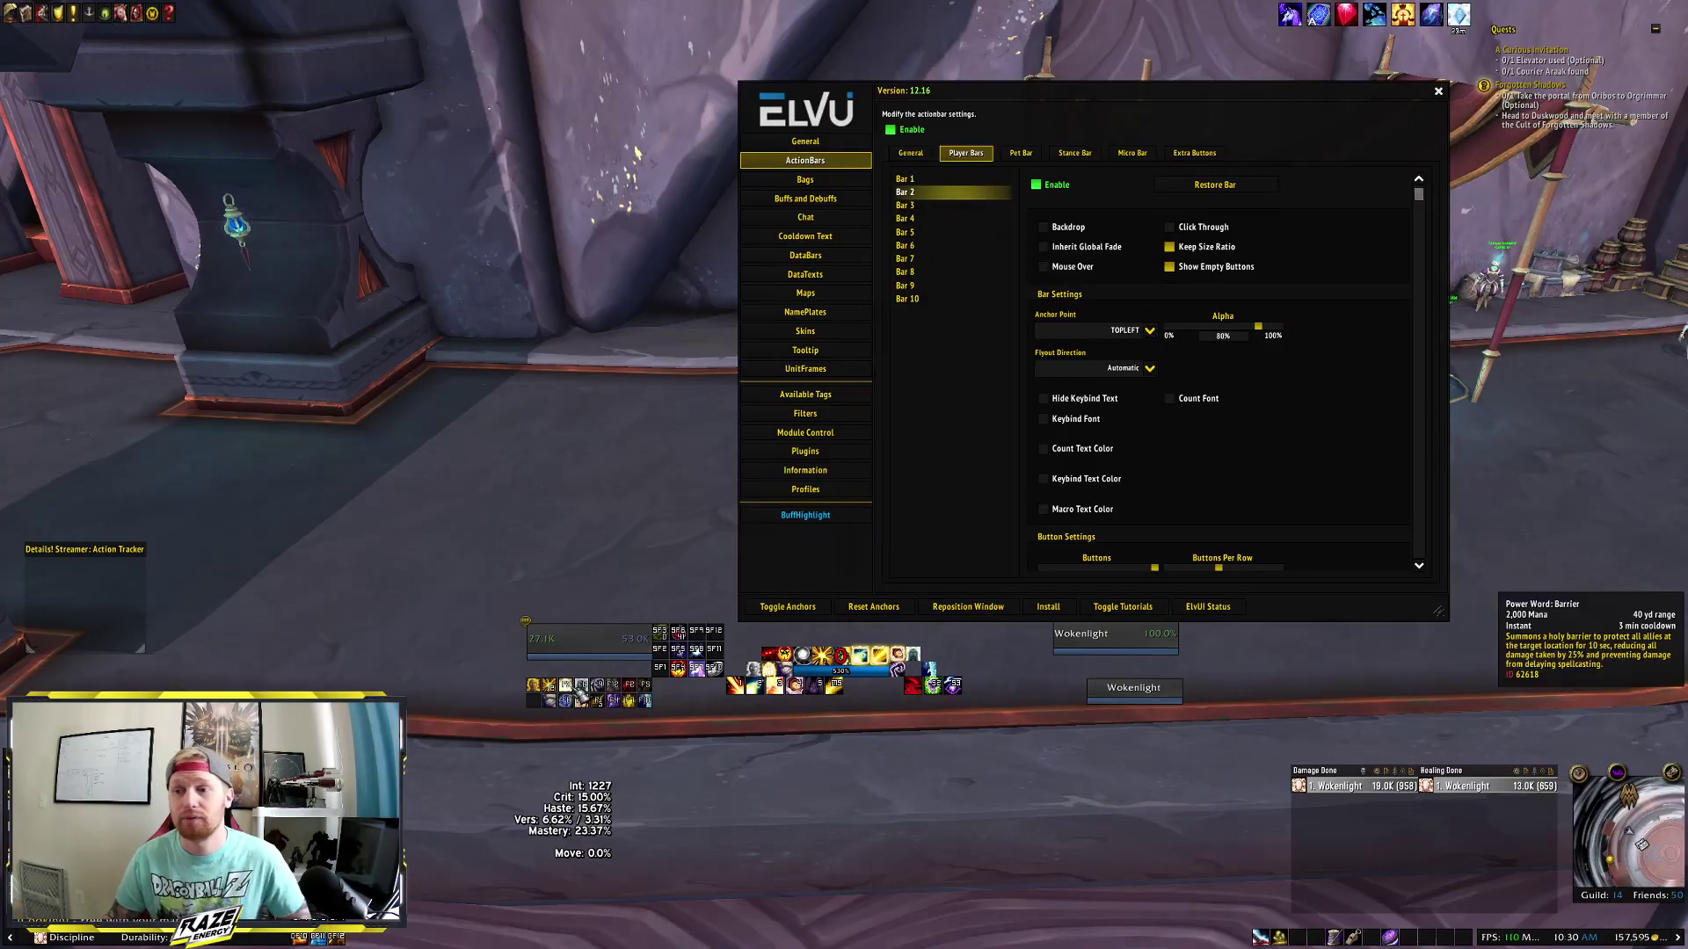
left_click(1150, 330)
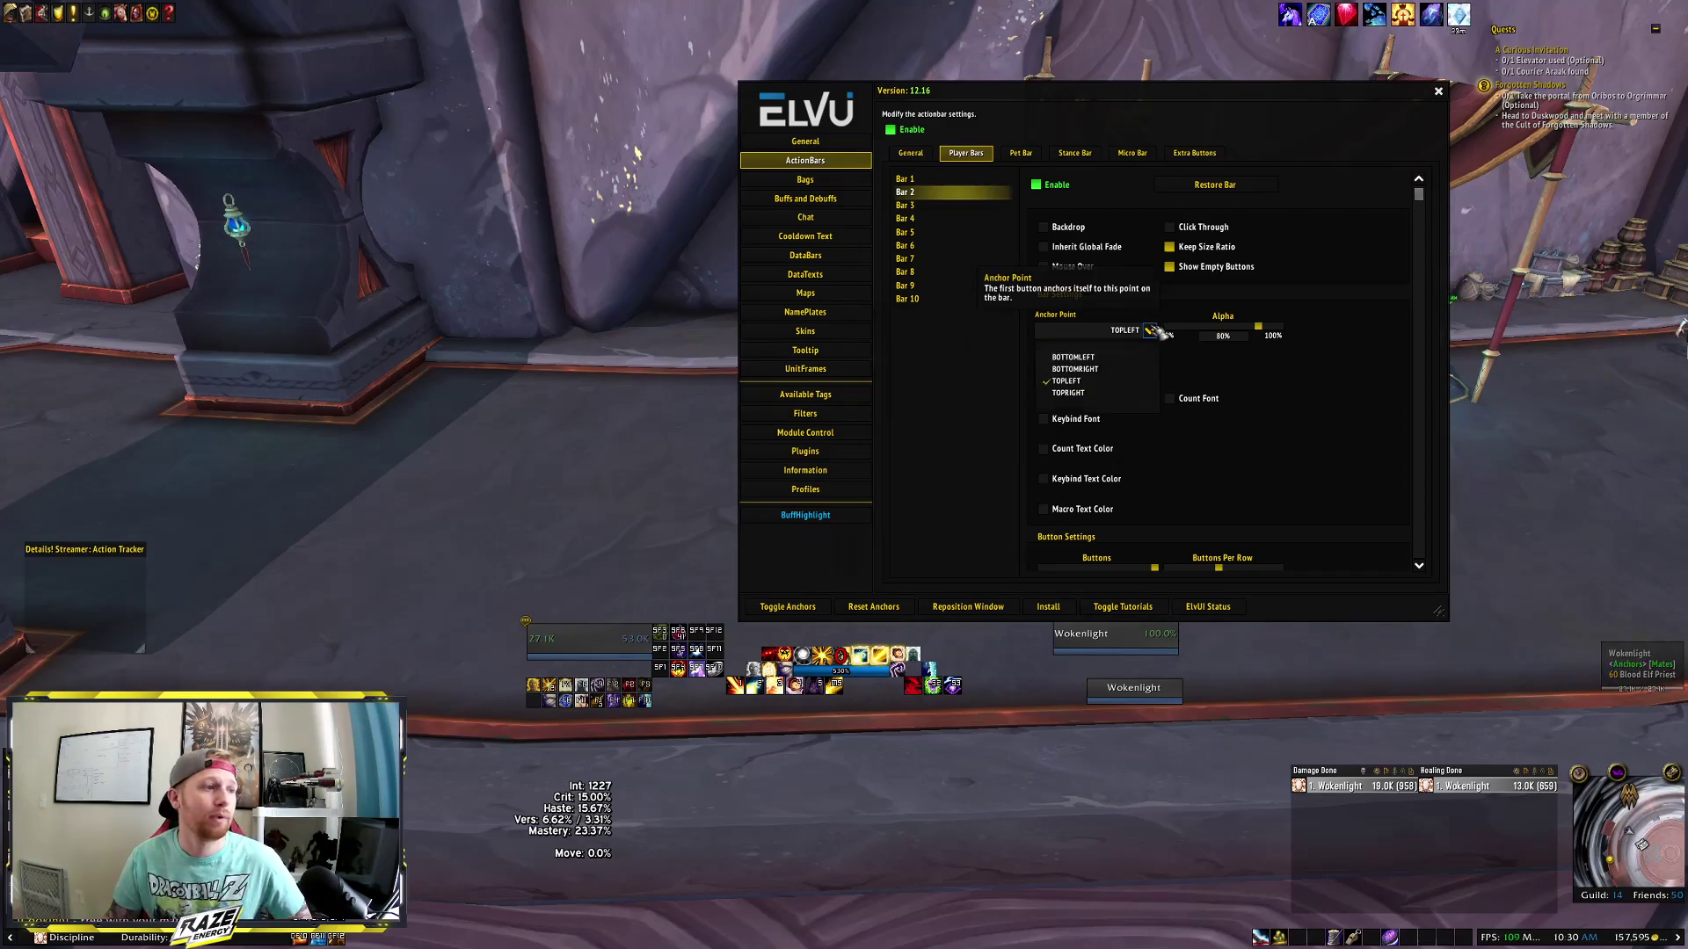
left_click(1091, 393)
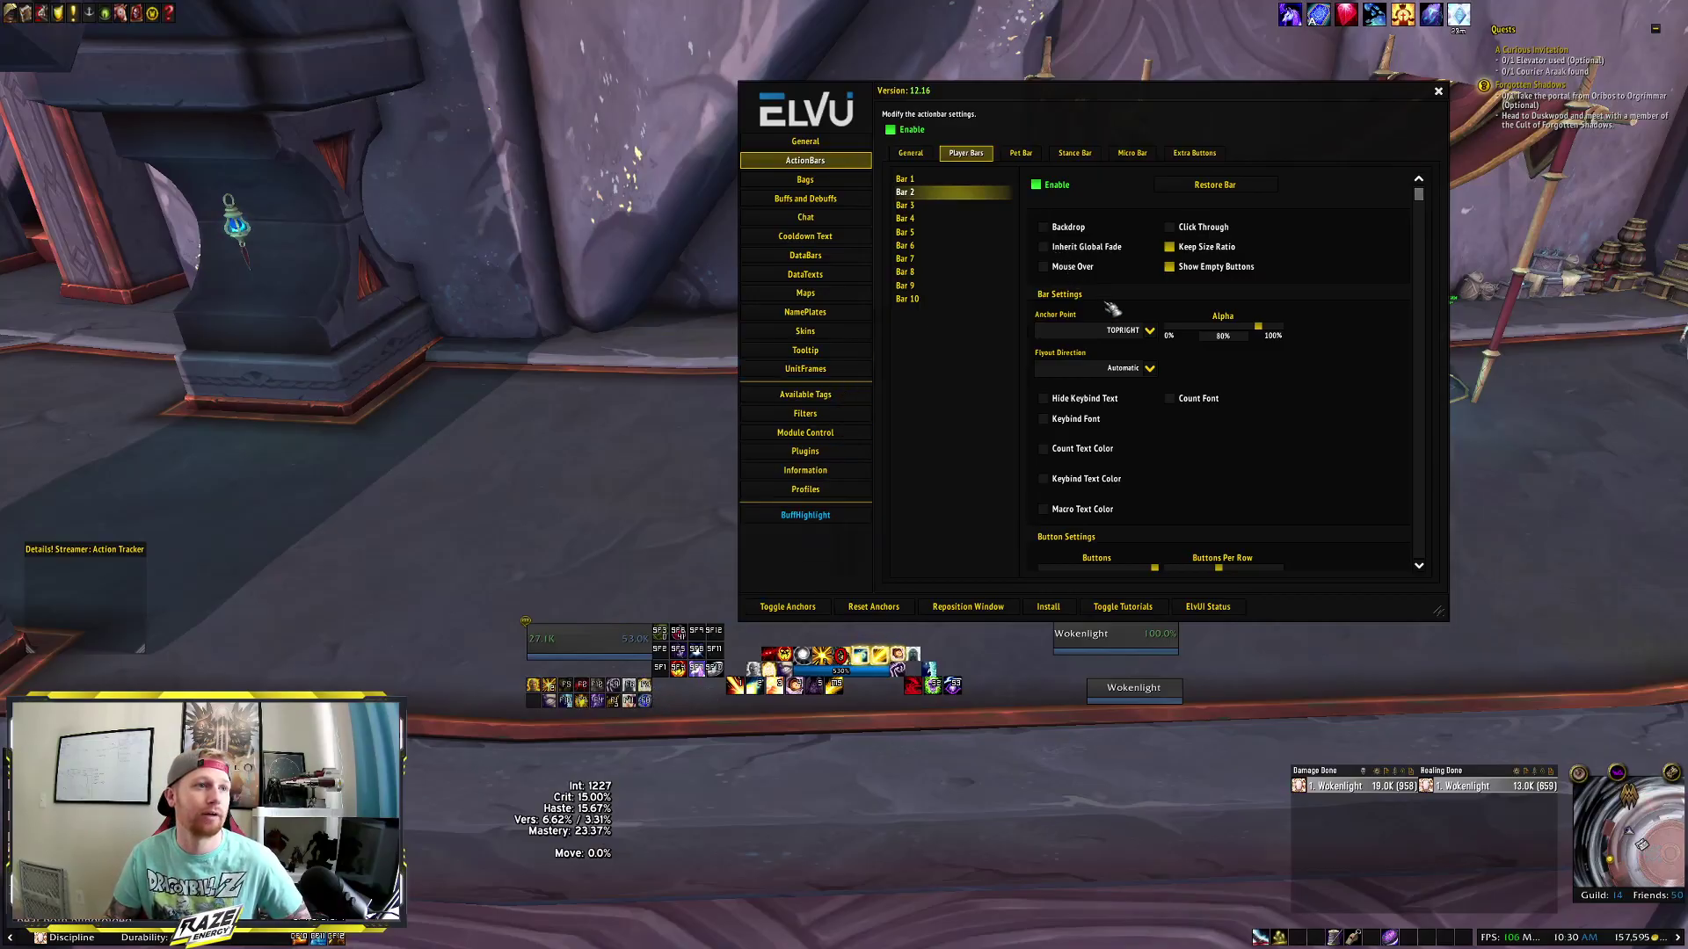
left_click(1150, 332)
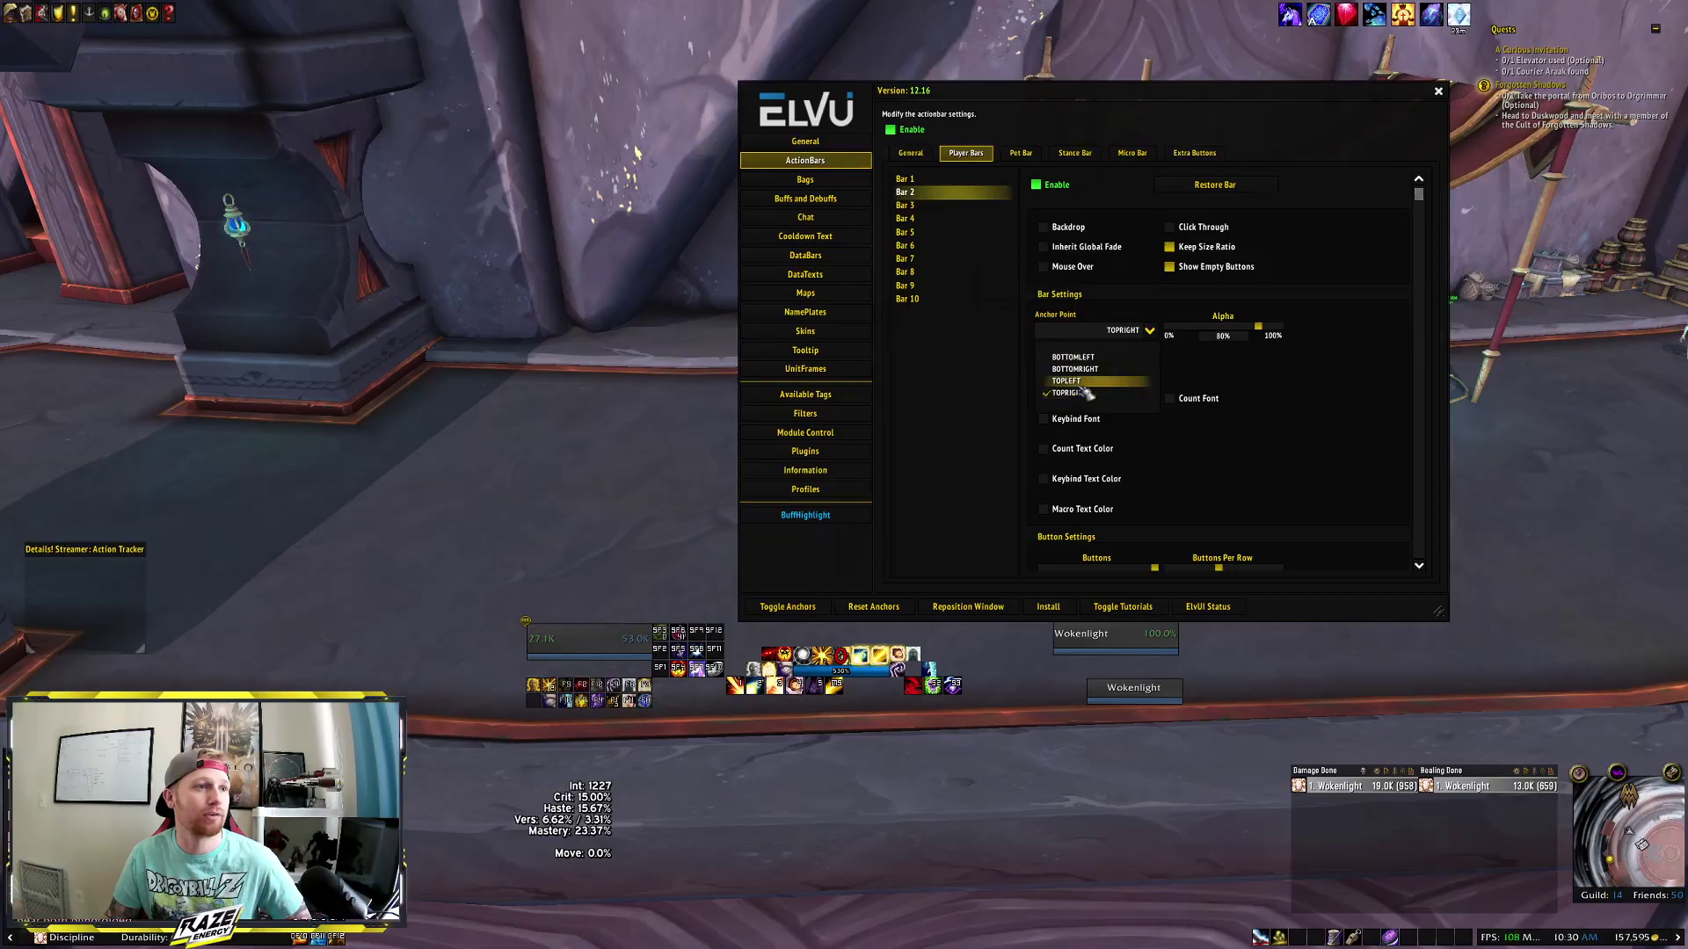
left_click(1099, 381)
left_click(1130, 330)
left_click(1109, 357)
left_click(1150, 330)
left_click(1116, 370)
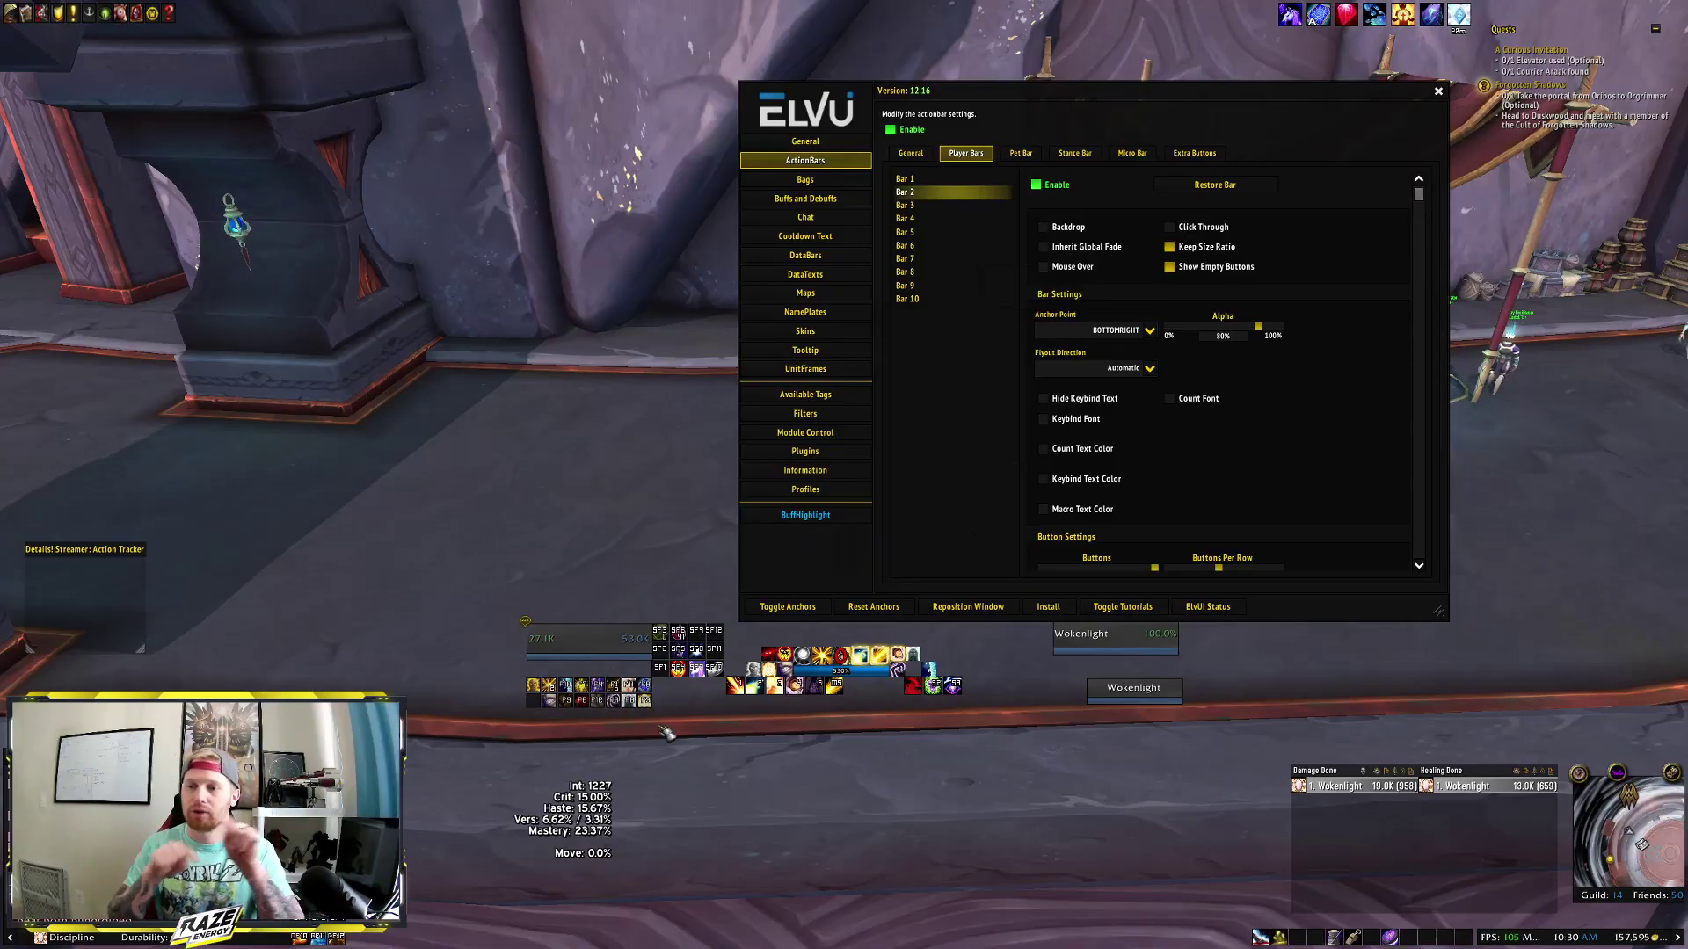
left_click(1147, 331)
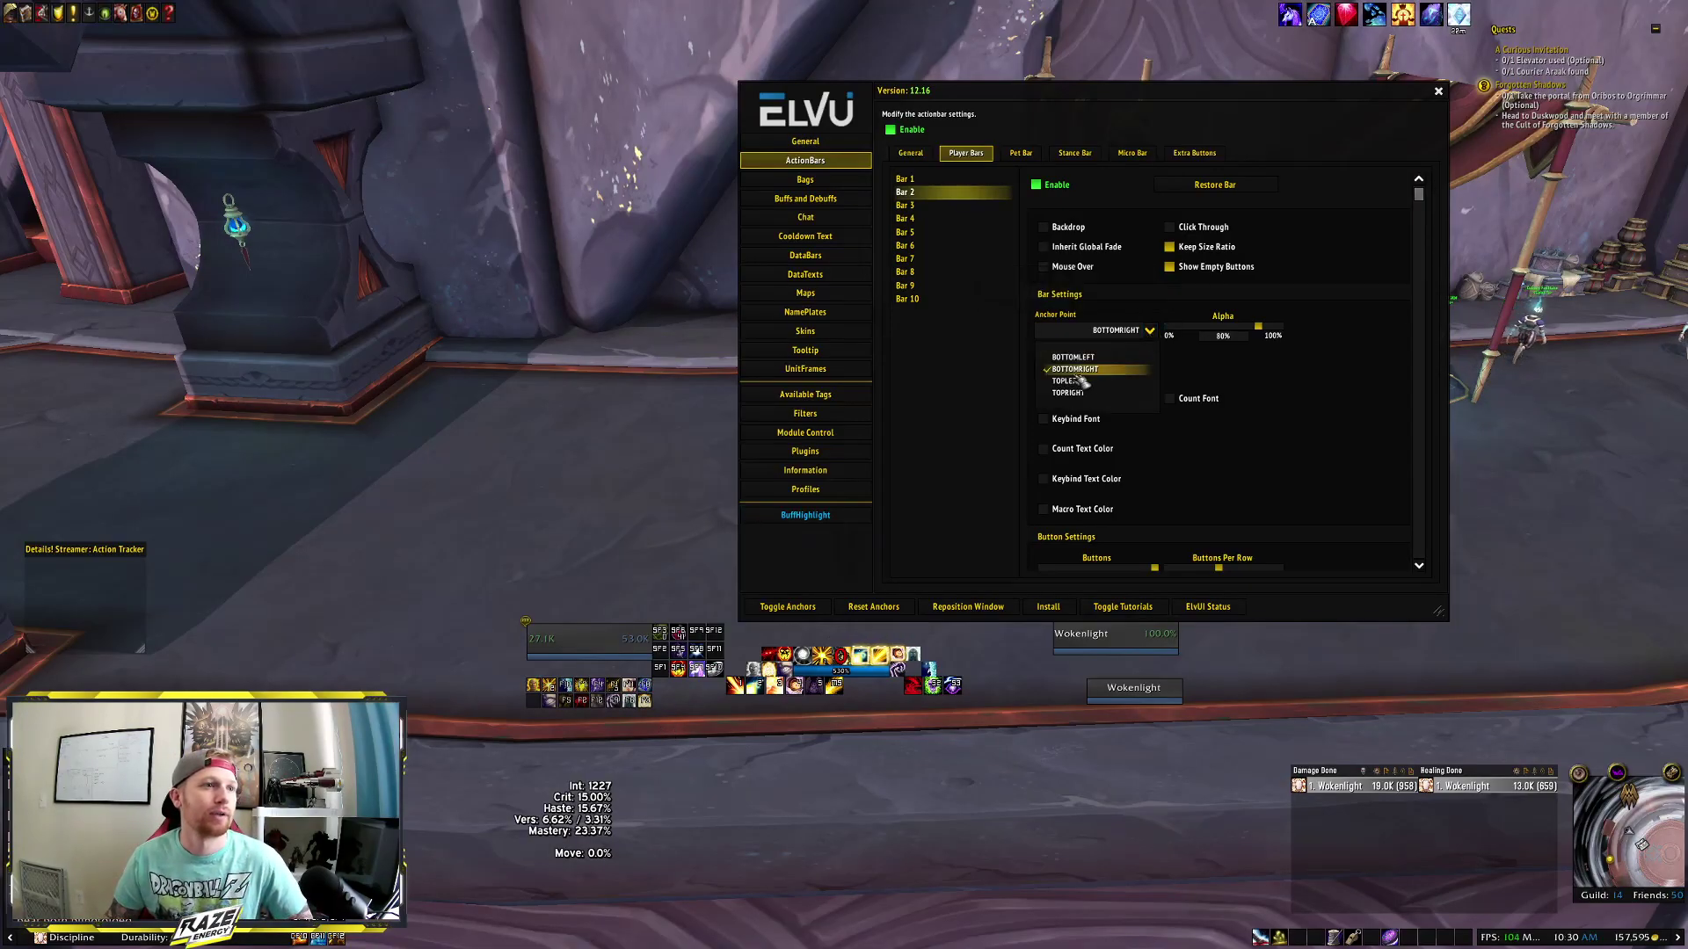
left_click(1089, 384)
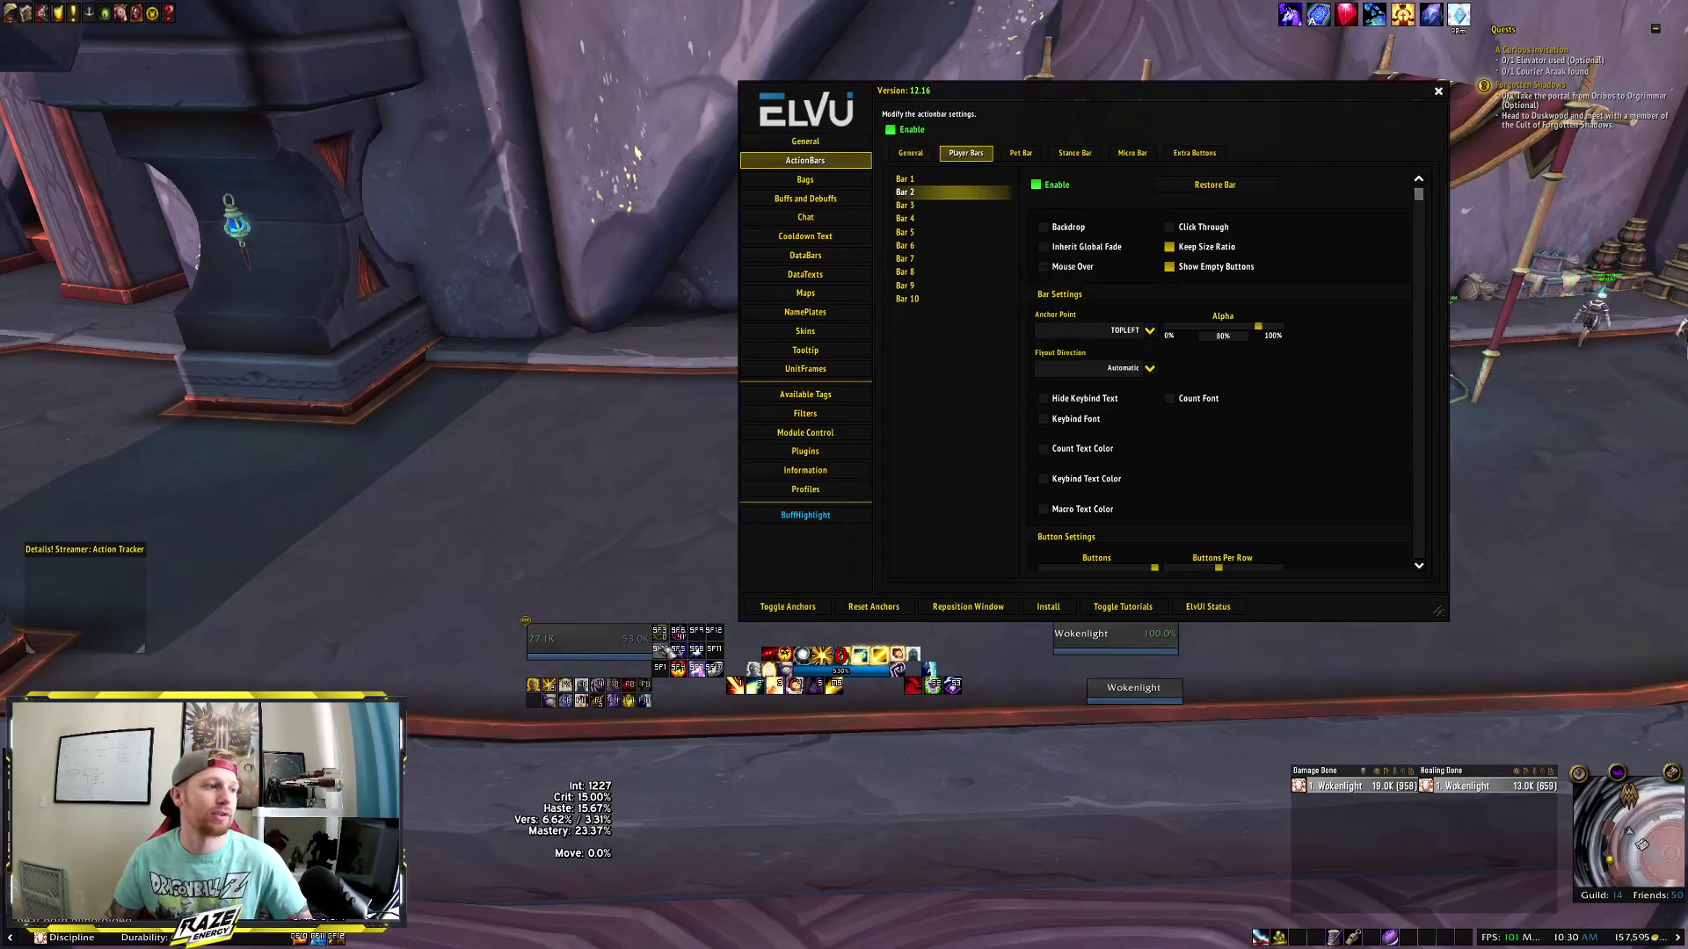
Switch Bar 7's Anchor Point to BOTTOMRIGHT, then return it to BOTTOMLEFT.
left_click(918, 260)
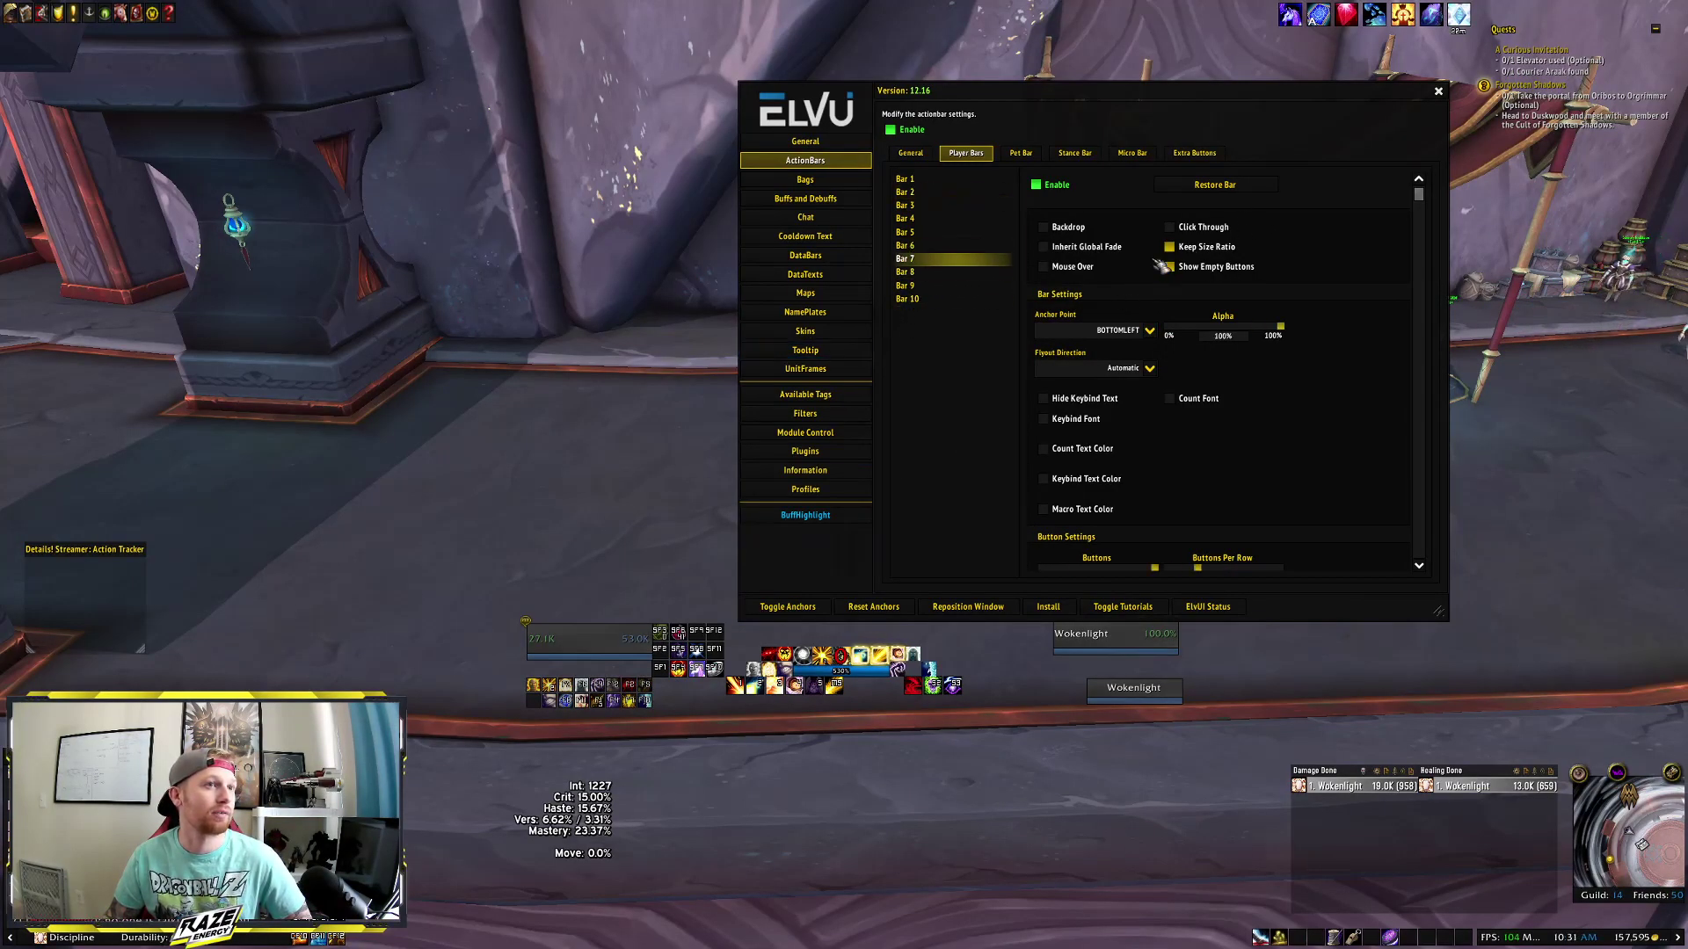
left_click(1148, 330)
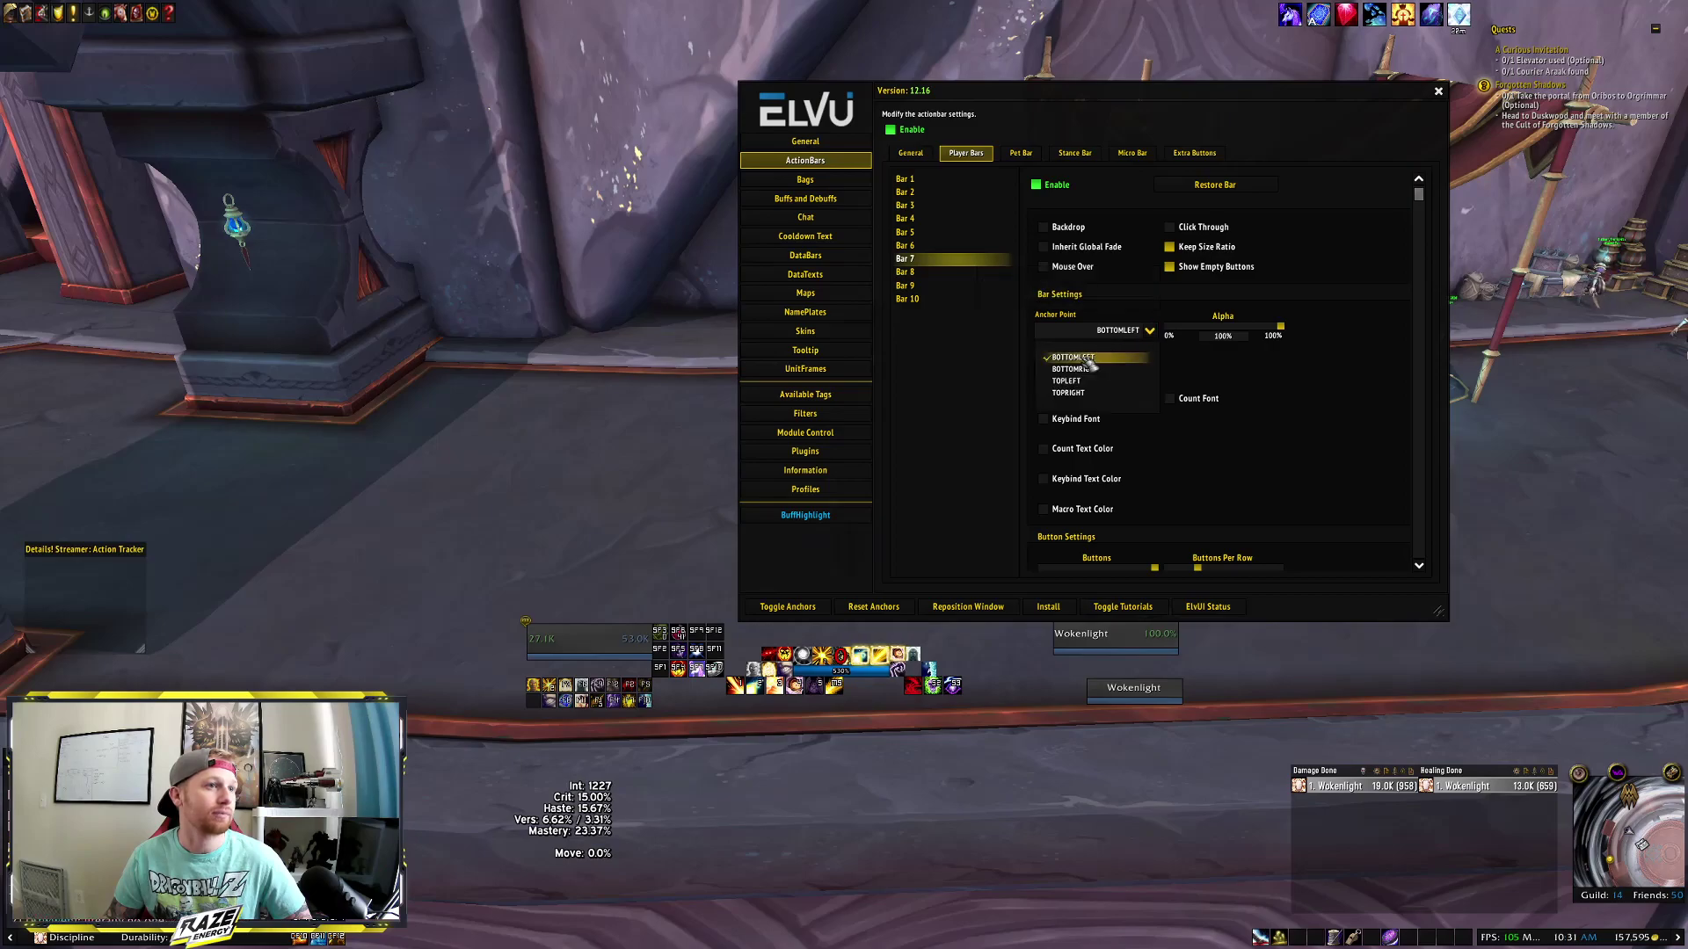
left_click(1099, 369)
left_click(1143, 331)
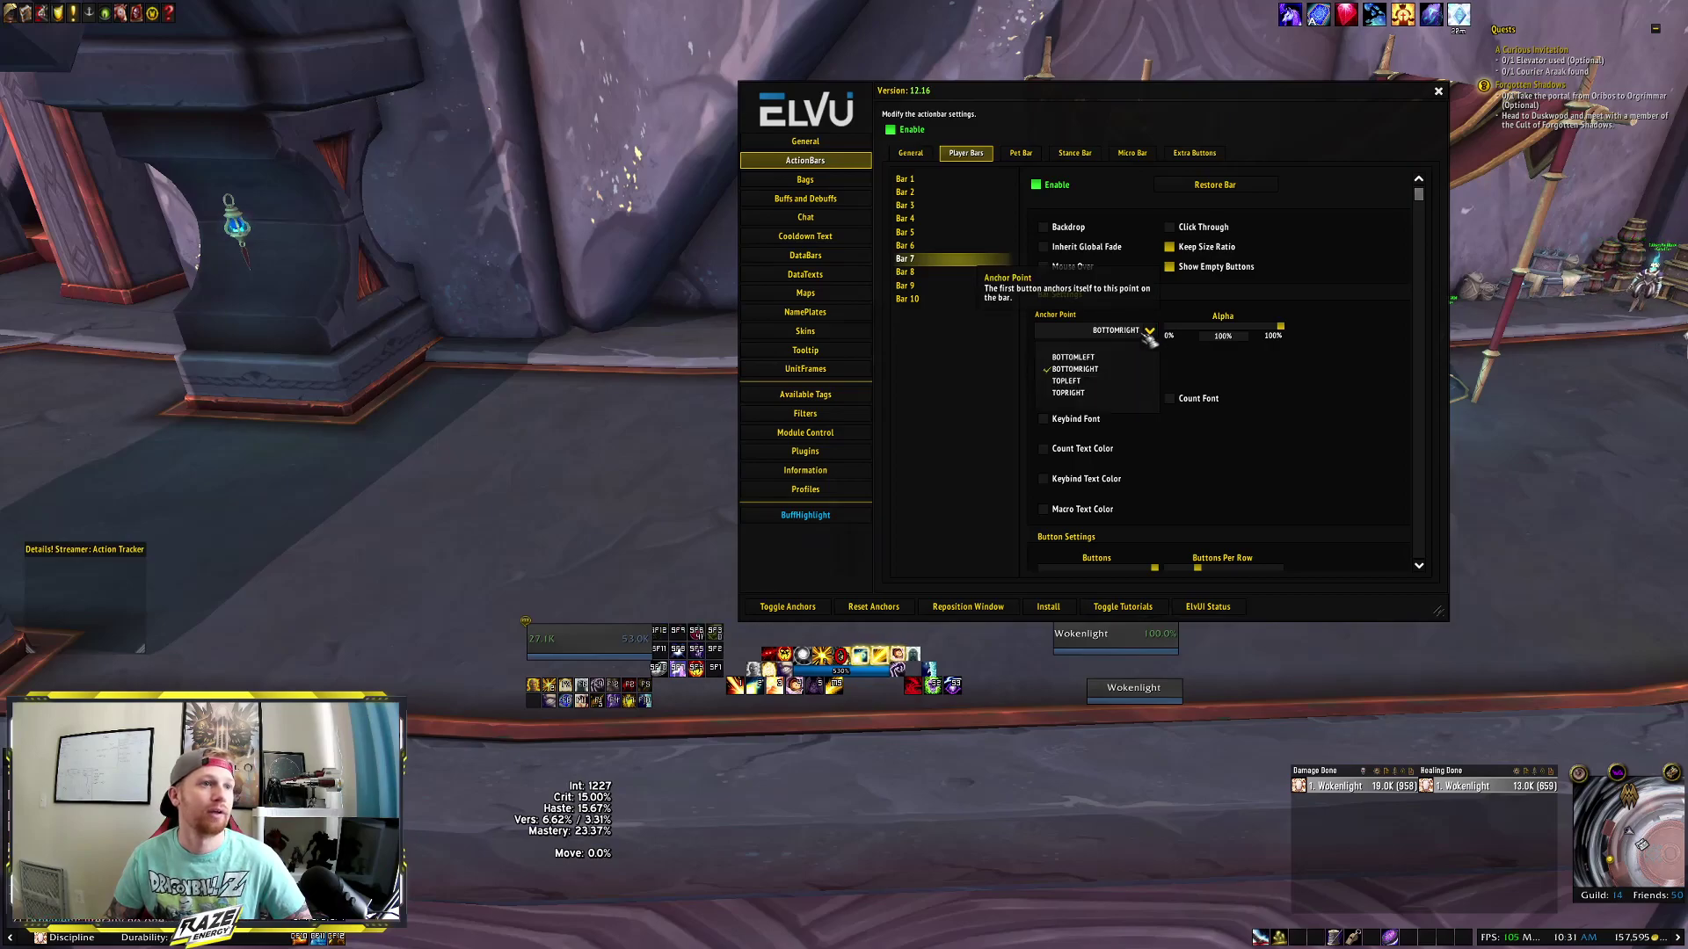
left_click(1097, 358)
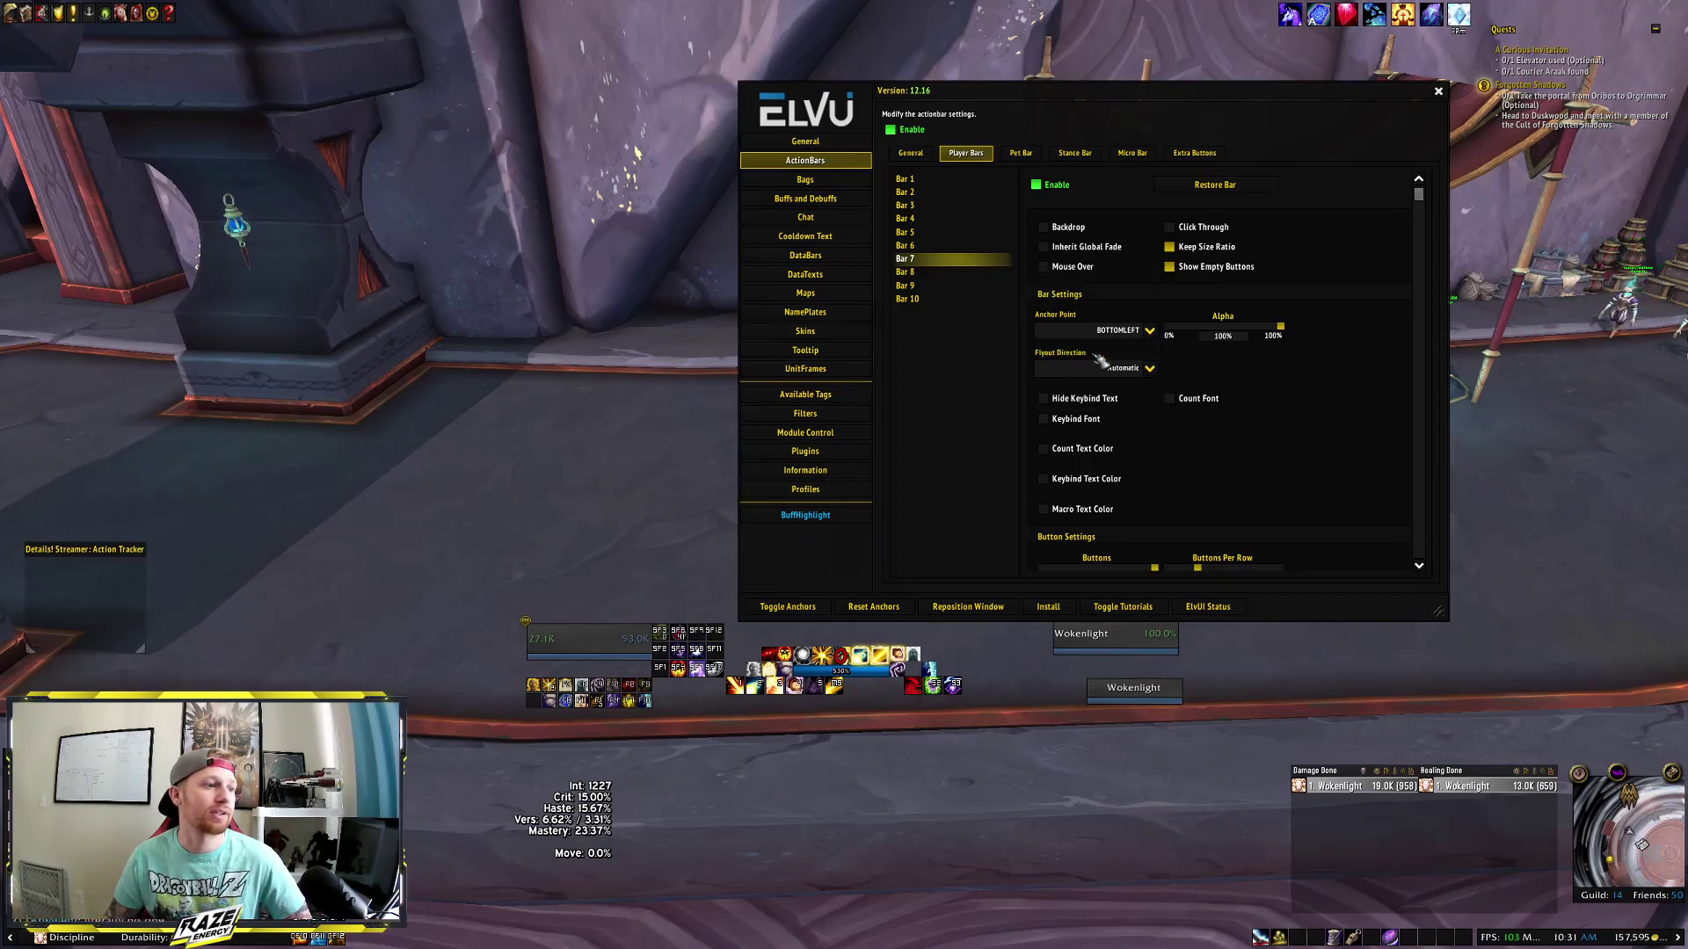